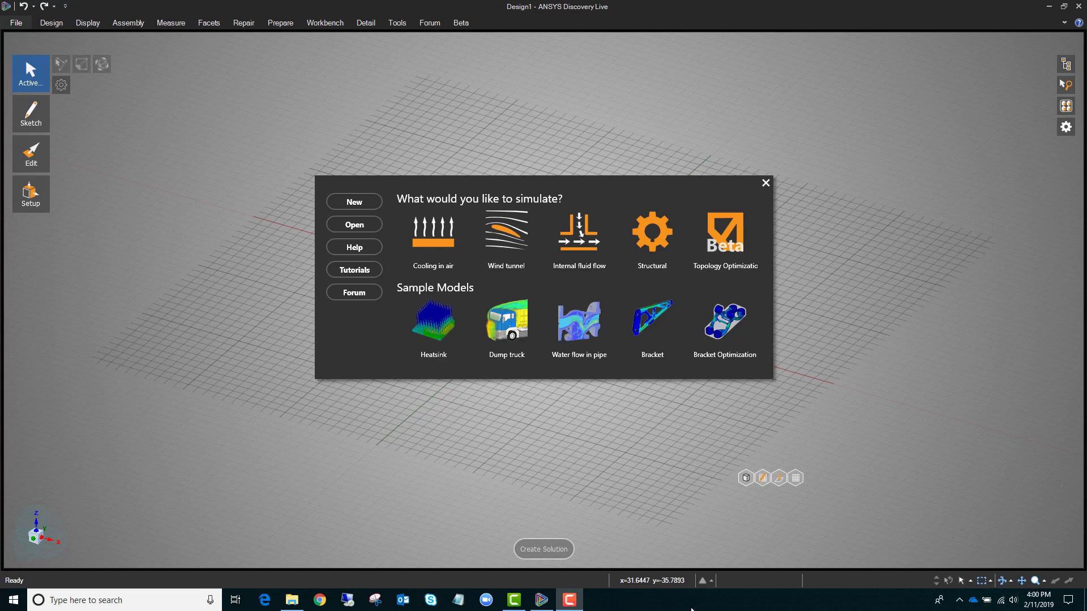
# Turn on Enable beta features in the Advanced Live Options and apply them
pyautogui.click(25, 26)
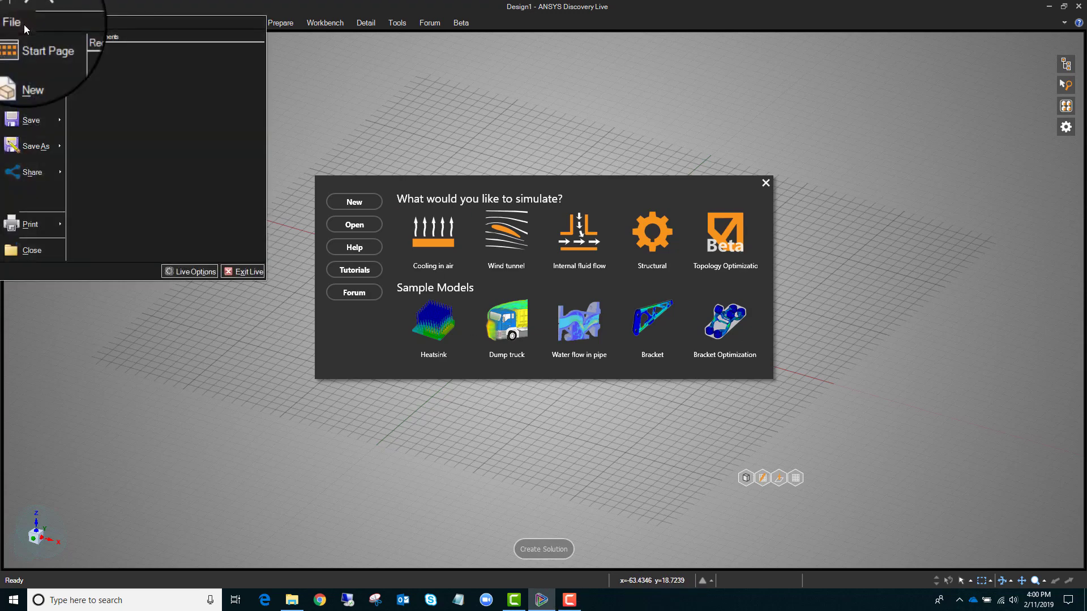
pyautogui.click(182, 277)
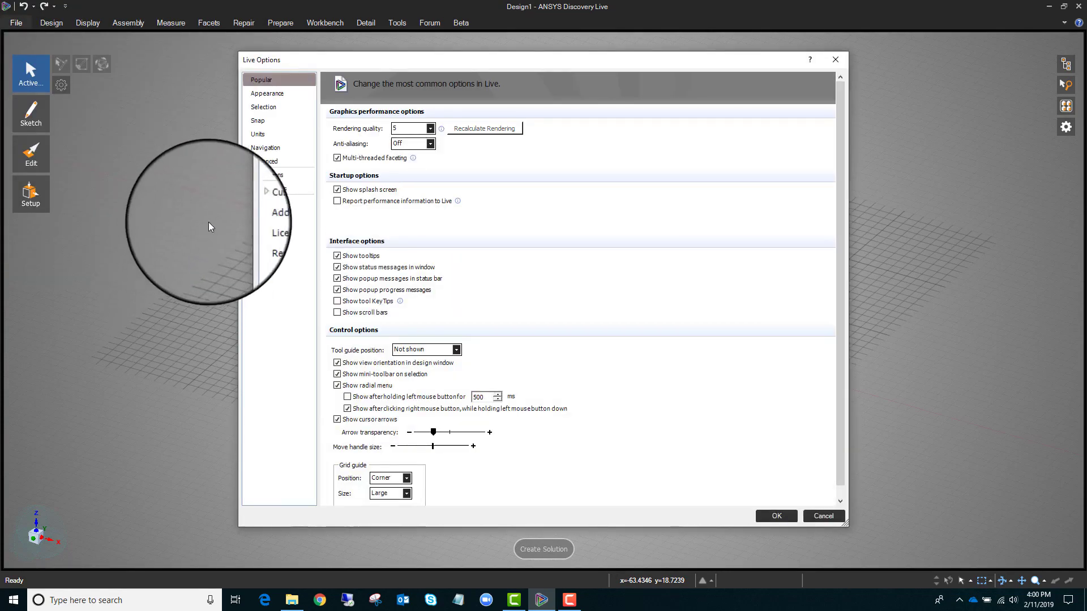
pyautogui.click(266, 161)
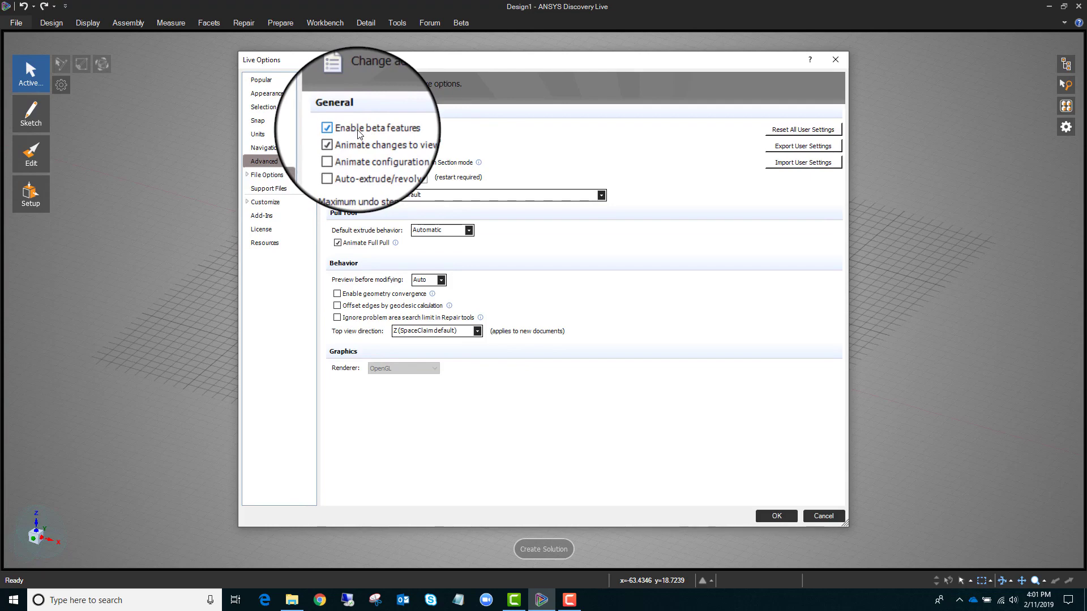
pyautogui.click(776, 516)
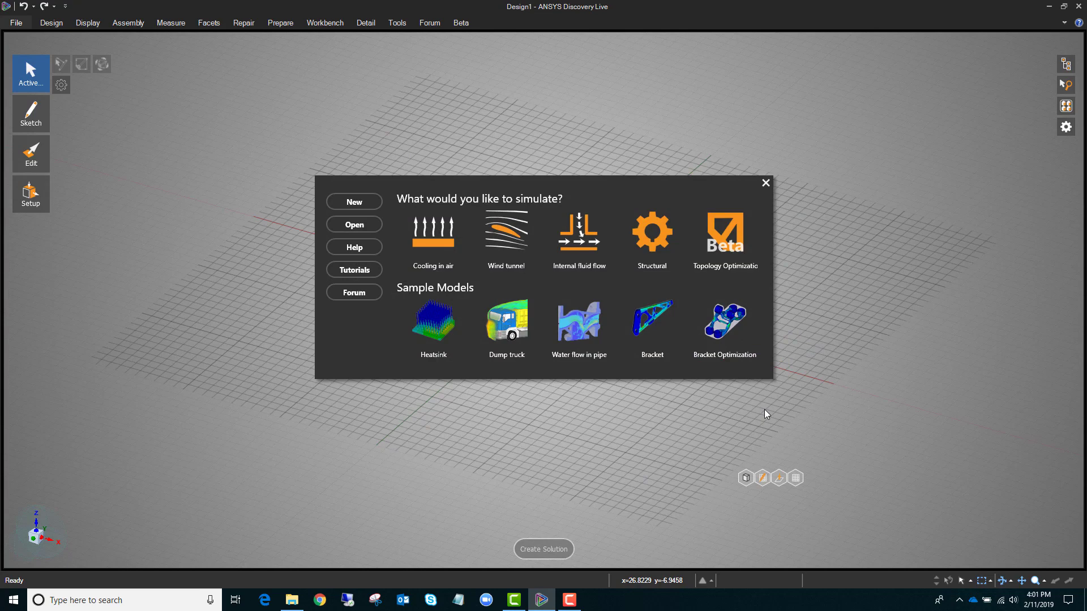
# Open the Bracket Optimization sample model from the start screen
pyautogui.click(728, 331)
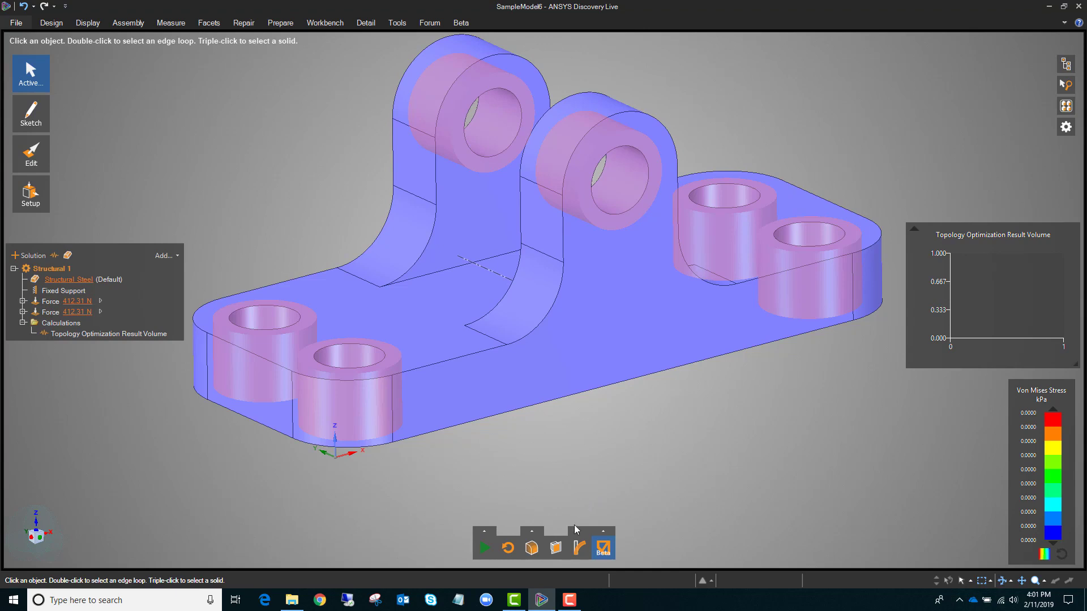
# Enable topology optimization on the bracket and set Inflation to 25mm, after first trying 50mm
pyautogui.click(603, 553)
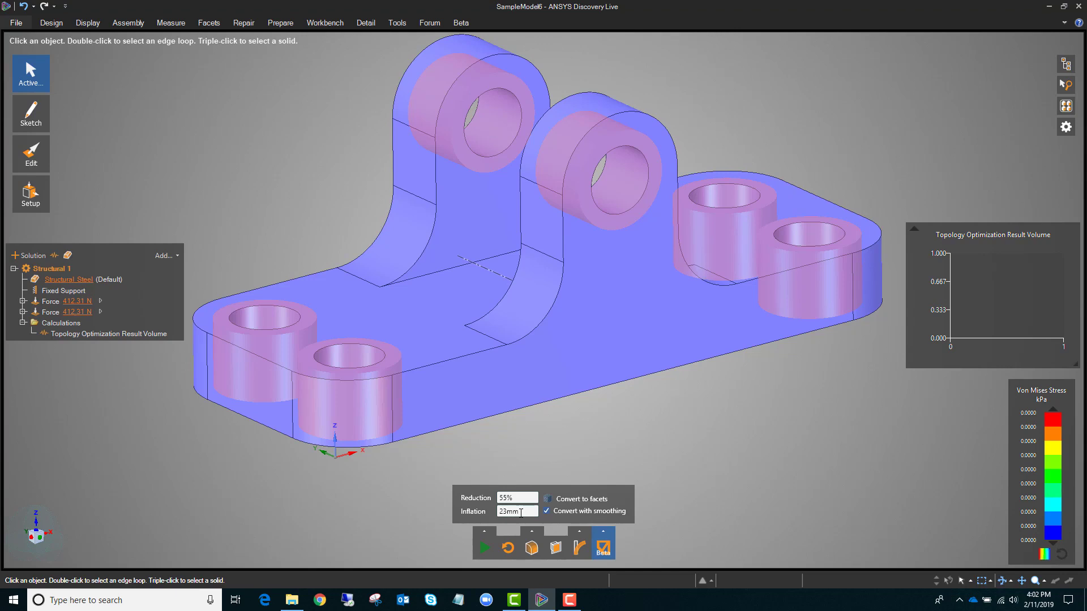
pyautogui.moveTo(575, 395); pyautogui.dragTo(329, 369, button='middle')
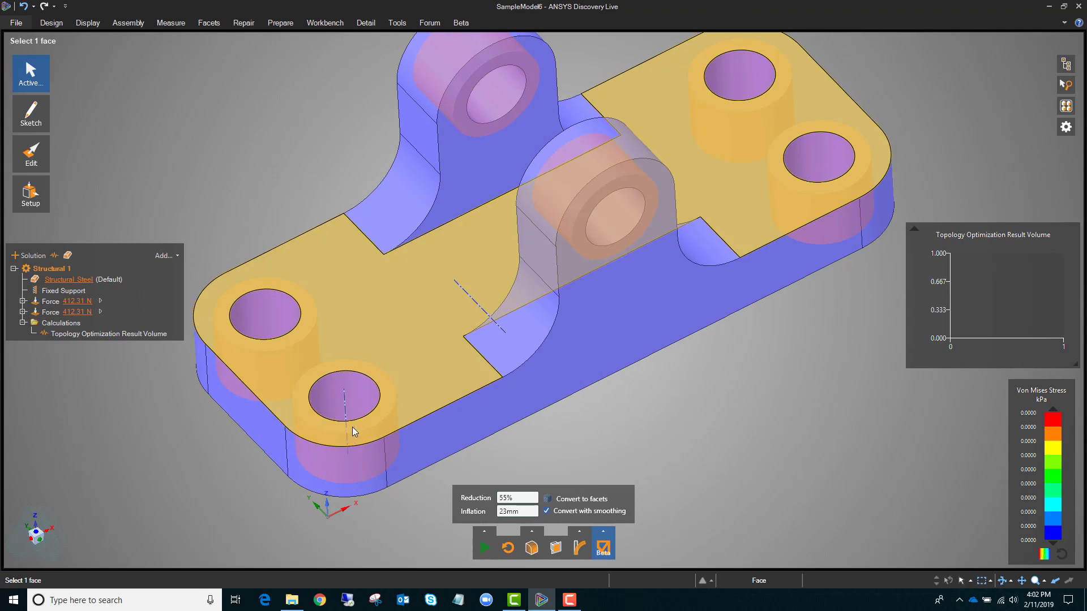
pyautogui.moveTo(529, 511); pyautogui.dragTo(474, 513)
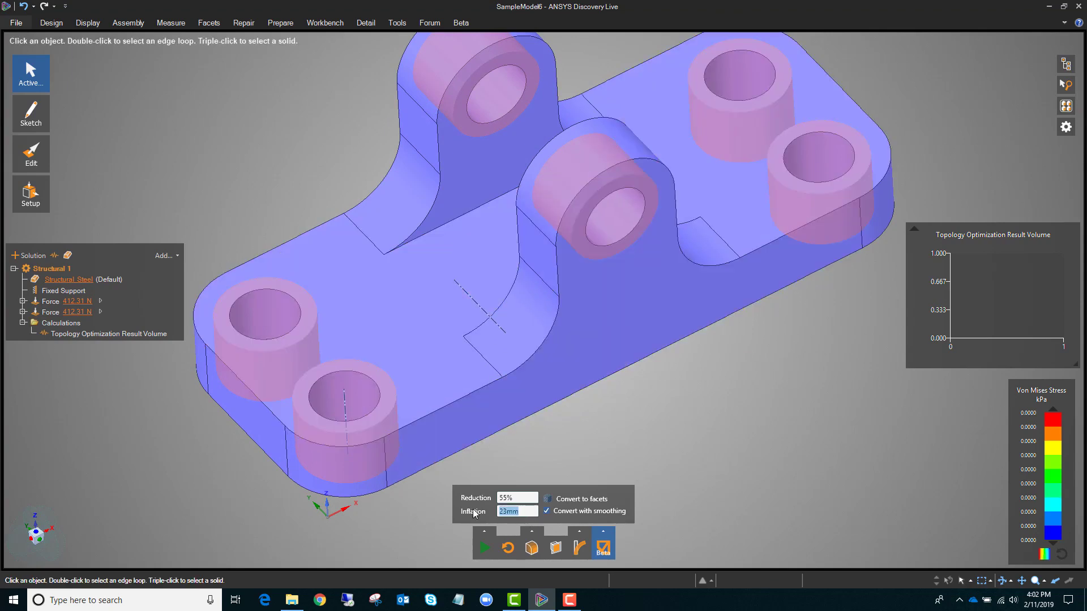
pyautogui.write('50')
pyautogui.press('Return')
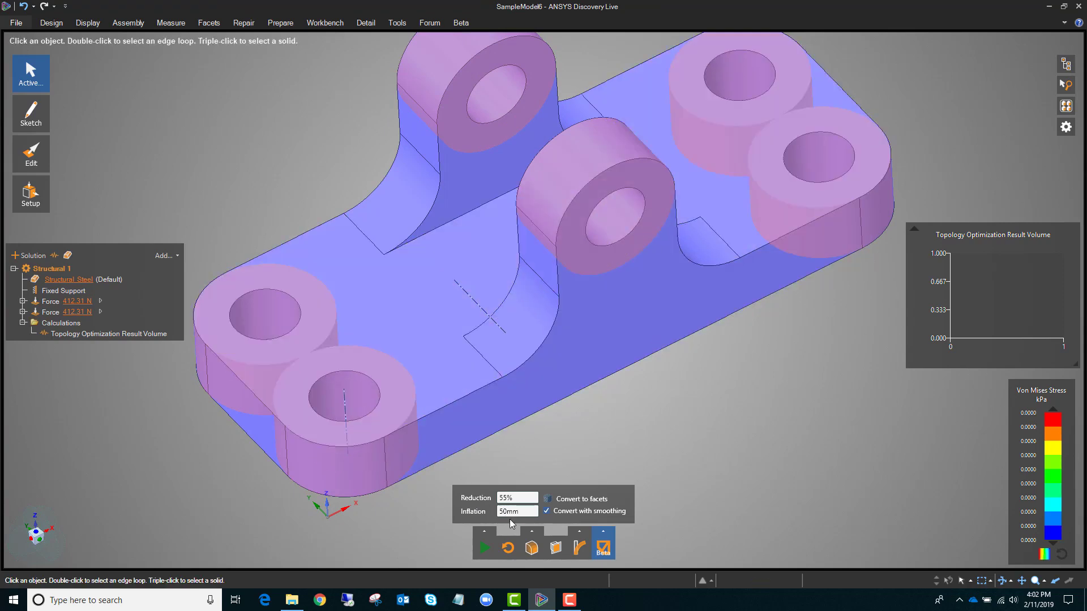
pyautogui.moveTo(521, 511); pyautogui.dragTo(491, 513)
pyautogui.write('25')
pyautogui.press('Return')
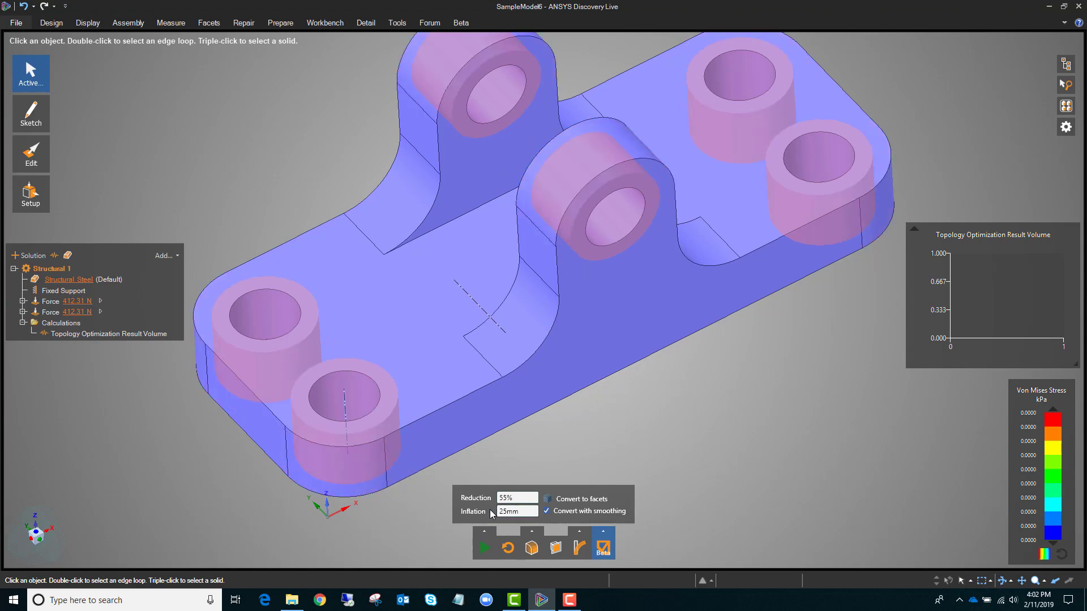
# Reframe the whole bracket in view and bring up the Speed–Fidelity setting
pyautogui.moveTo(714, 402)
pyautogui.mouseDown(button='middle')
pyautogui.moveTo(711, 371)
pyautogui.moveTo(722, 398)
pyautogui.mouseUp(button='middle')
pyautogui.scroll(-2, 722, 398)
pyautogui.moveTo(738, 348); pyautogui.dragTo(710, 453, button='middle')
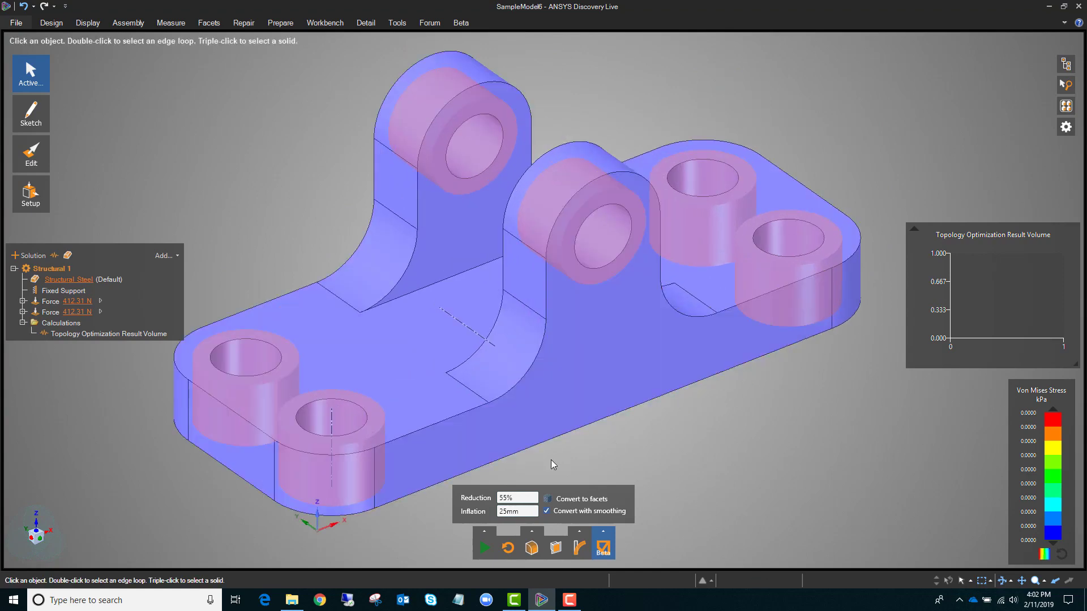
pyautogui.click(487, 532)
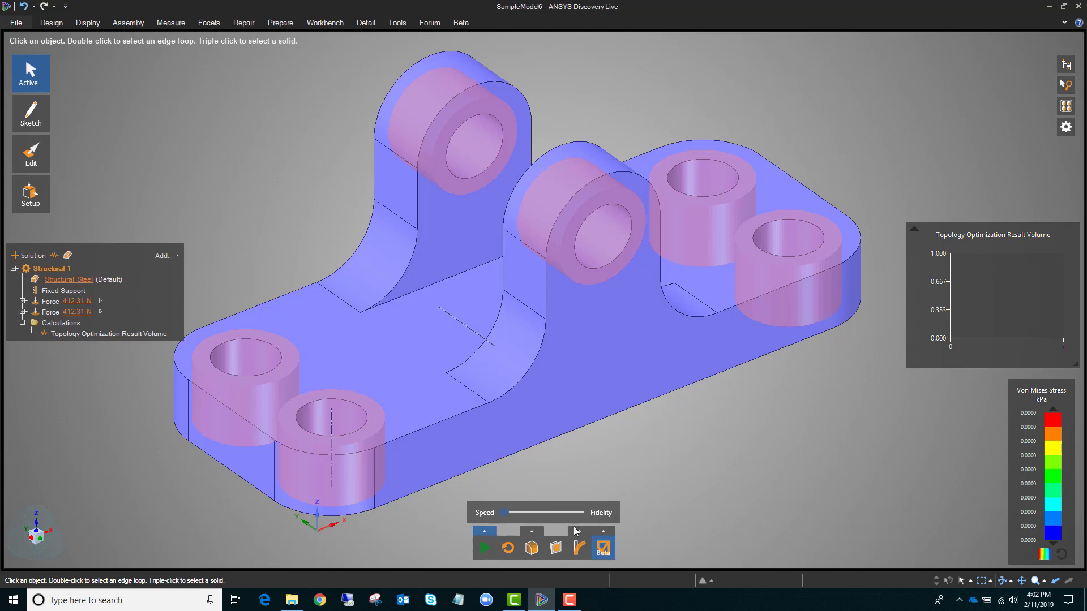
# Raise fidelity to about a quarter and run the topology optimization
pyautogui.moveTo(507, 516); pyautogui.dragTo(521, 518)
pyautogui.click(485, 549)
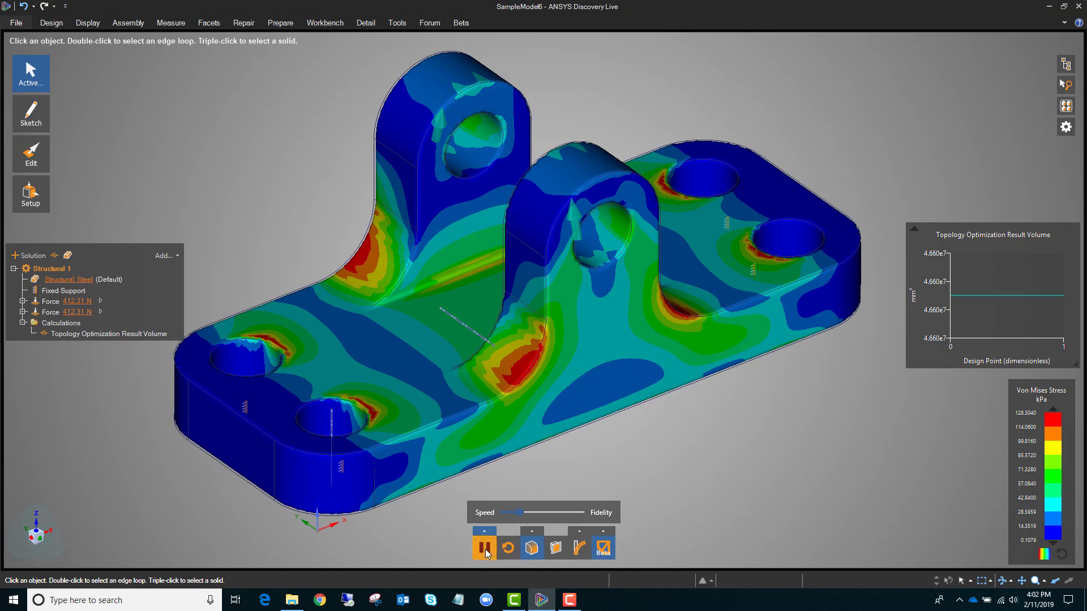
pyautogui.click(484, 547)
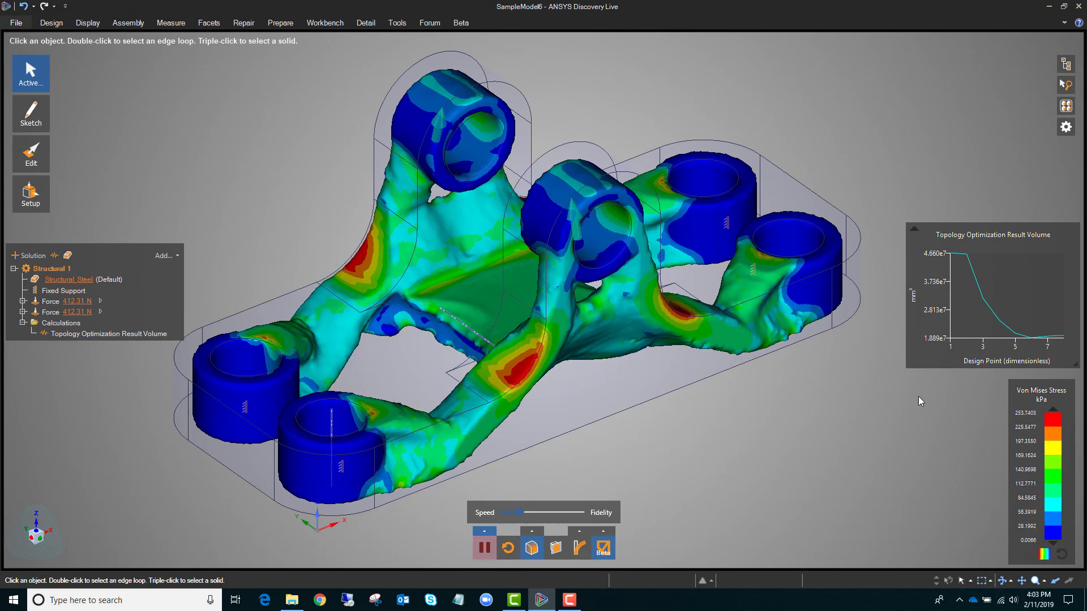
pyautogui.moveTo(1016, 268)
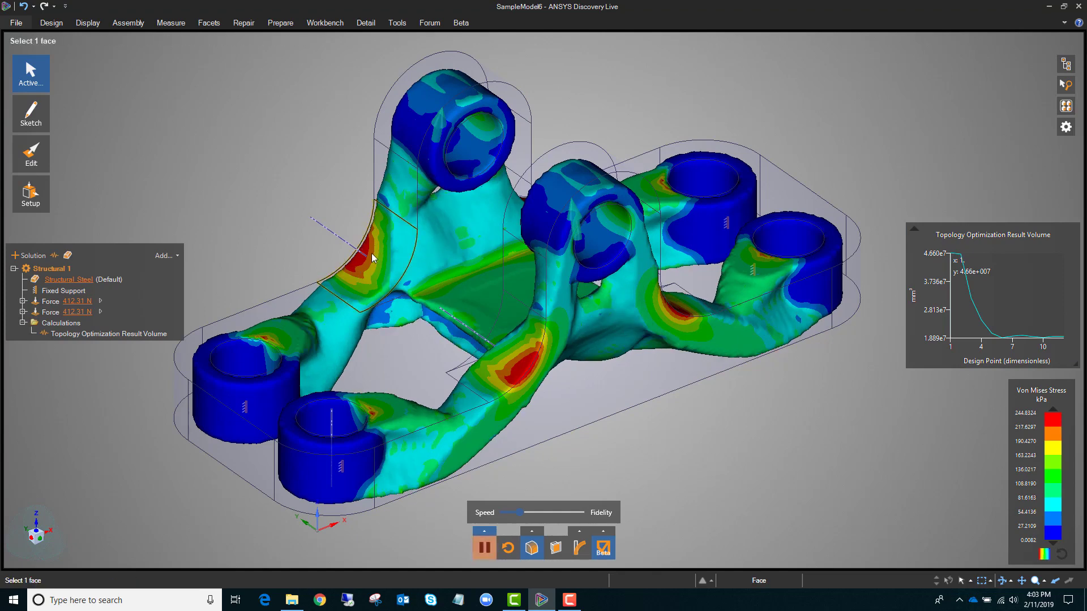
pyautogui.moveTo(362, 274)
pyautogui.mouseDown(button='middle')
pyautogui.moveTo(293, 226)
pyautogui.moveTo(348, 274)
pyautogui.mouseUp(button='middle')
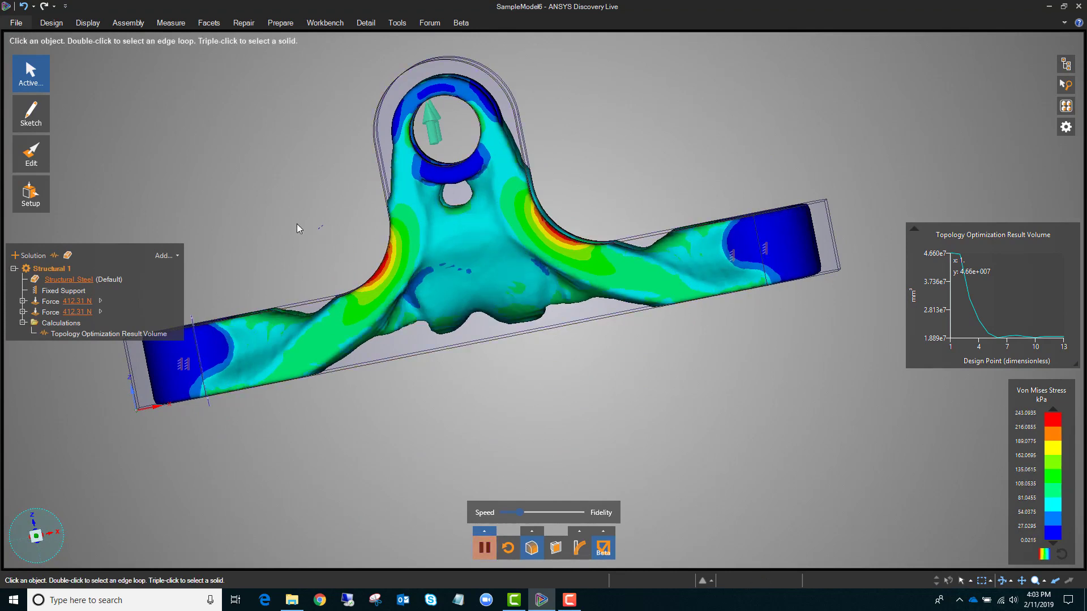
pyautogui.moveTo(308, 226); pyautogui.dragTo(386, 295, button='middle')
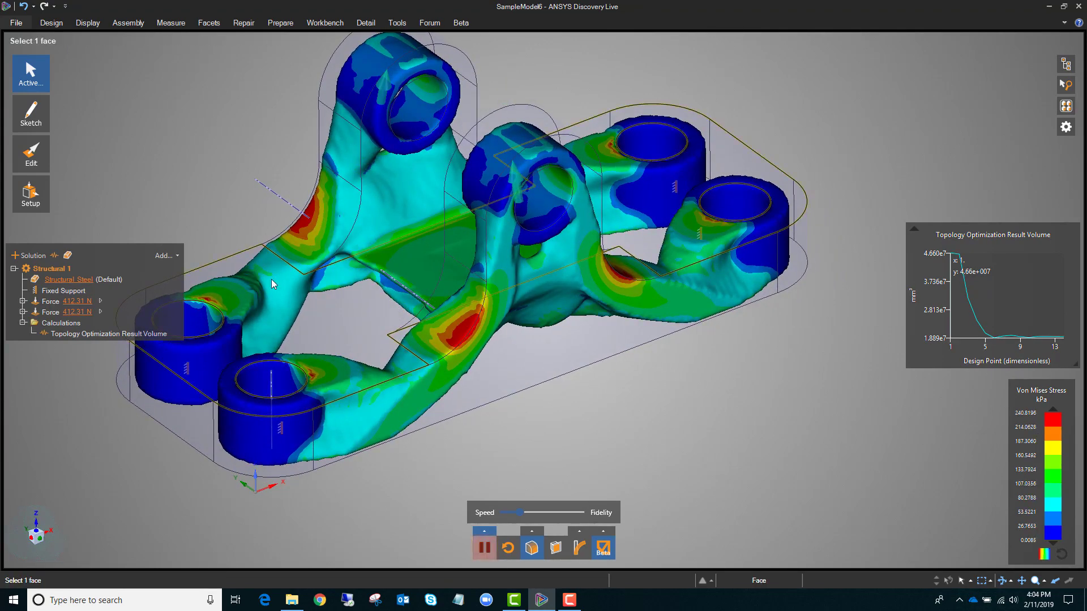
pyautogui.moveTo(31, 153)
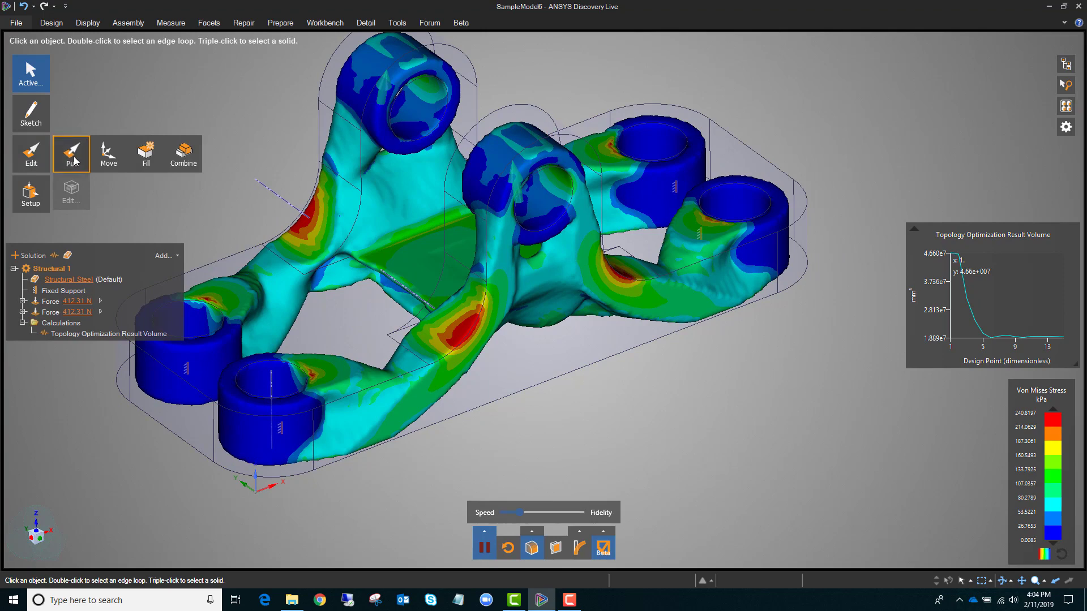
# Pull the four selected upright-arm faces out by 64.78mm
pyautogui.press('p')
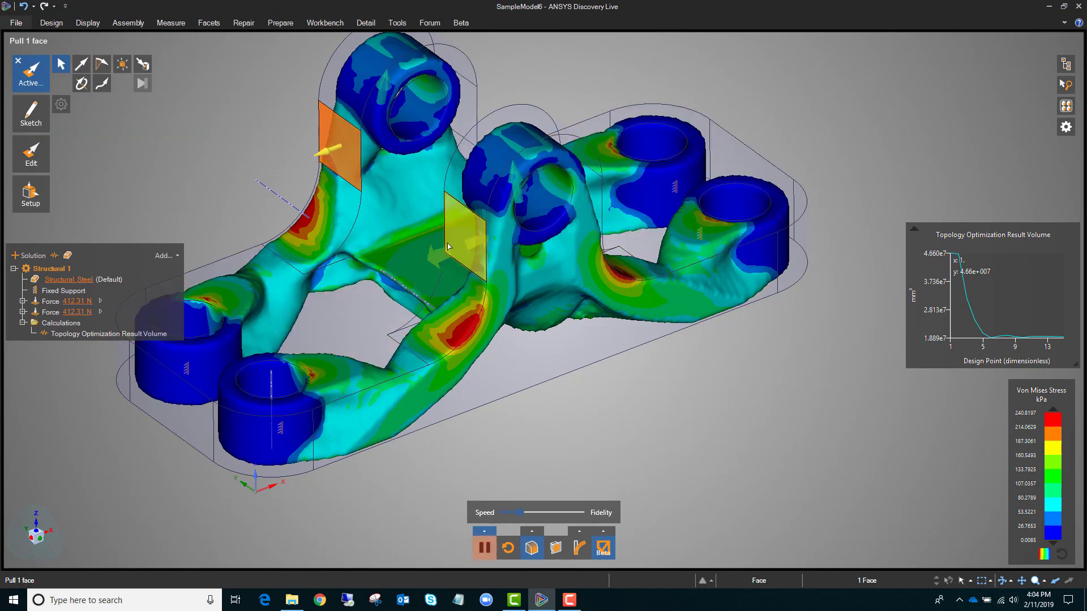
pyautogui.click(450, 243)
pyautogui.keyDown('ctrl'); pyautogui.click(339, 149); pyautogui.keyUp('ctrl')
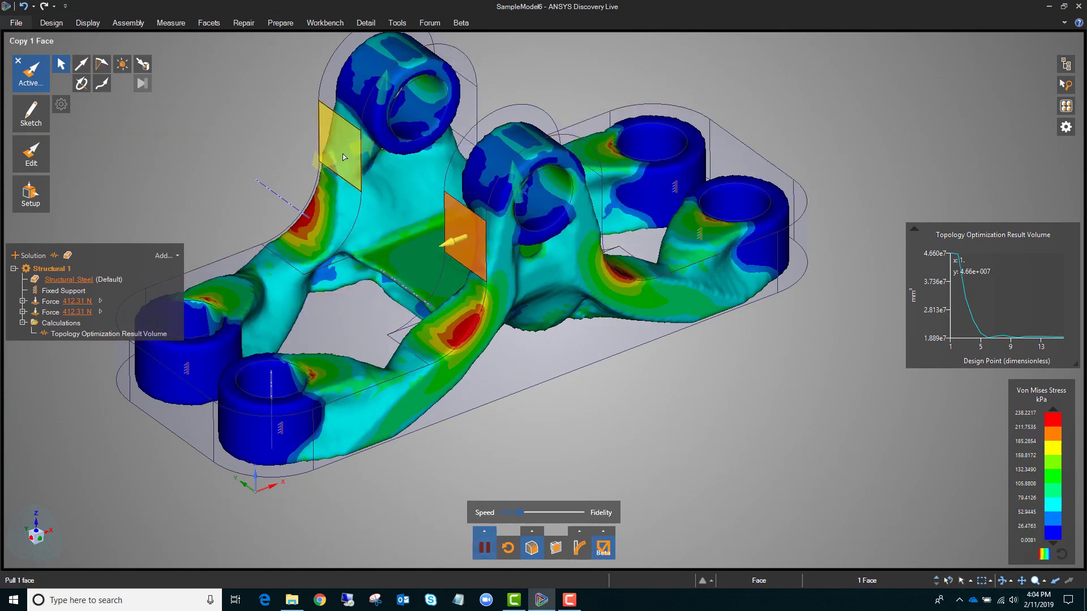
pyautogui.moveTo(430, 238); pyautogui.dragTo(518, 219, button='middle')
pyautogui.keyDown('ctrl'); pyautogui.moveTo(519, 220); pyautogui.dragTo(606, 222); pyautogui.keyUp('ctrl')
pyautogui.moveTo(606, 221); pyautogui.dragTo(481, 256, button='middle')
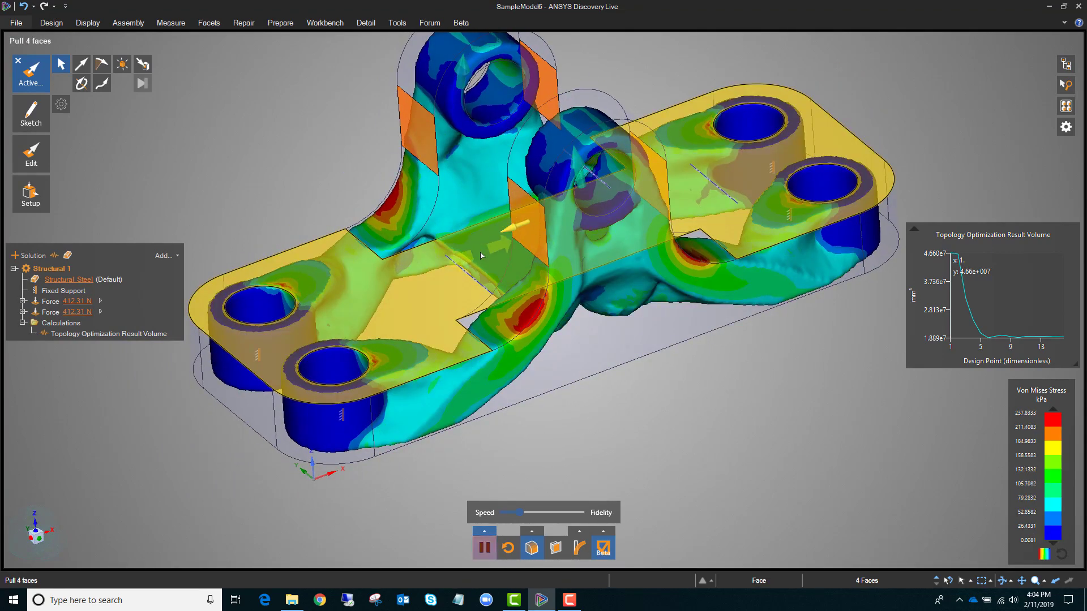
pyautogui.moveTo(453, 263); pyautogui.dragTo(443, 271)
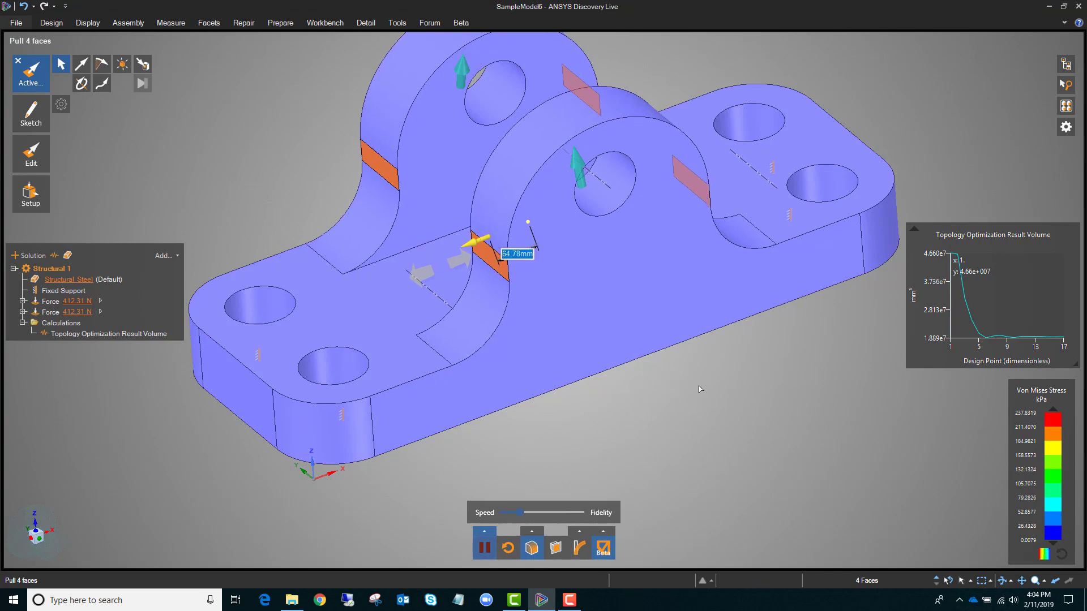
pyautogui.click(742, 400)
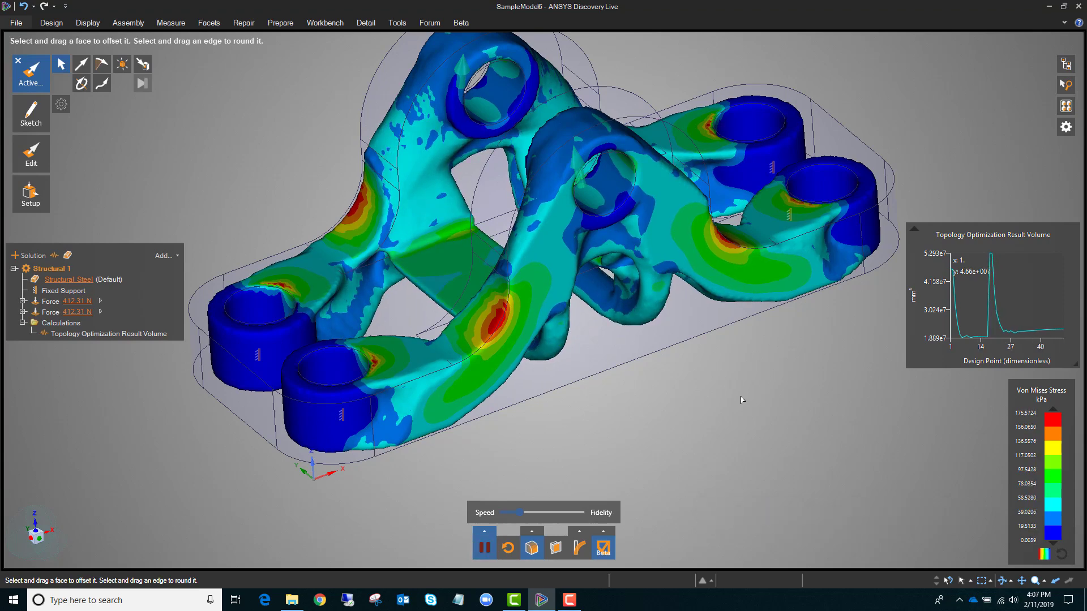
# Pause the simulation and show the Beta tool's Reduction/Inflation conversion options
pyautogui.click(483, 554)
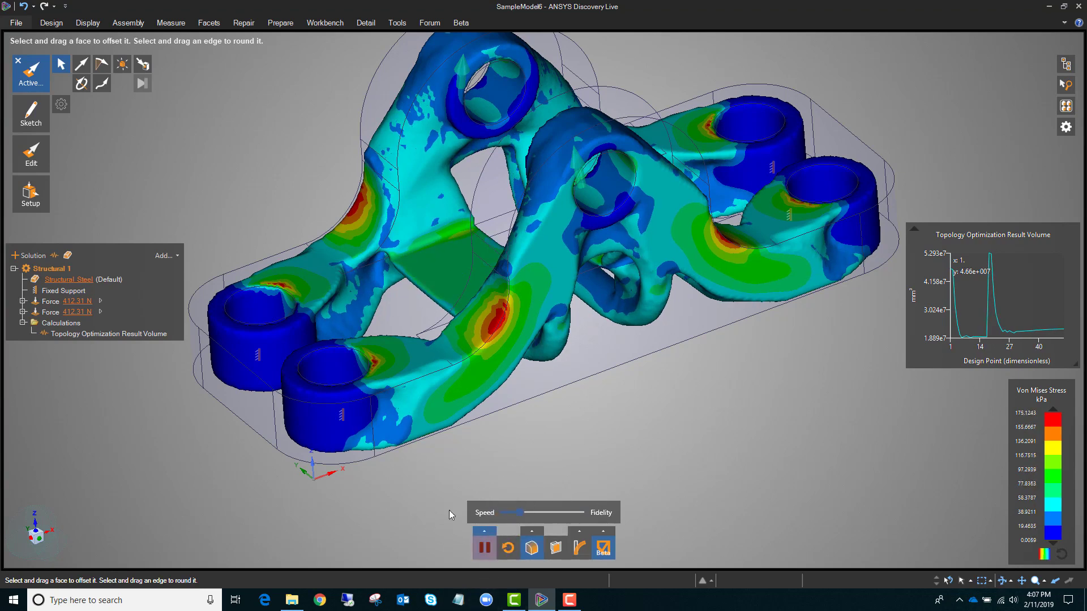
pyautogui.moveTo(730, 447); pyautogui.dragTo(684, 408, button='middle')
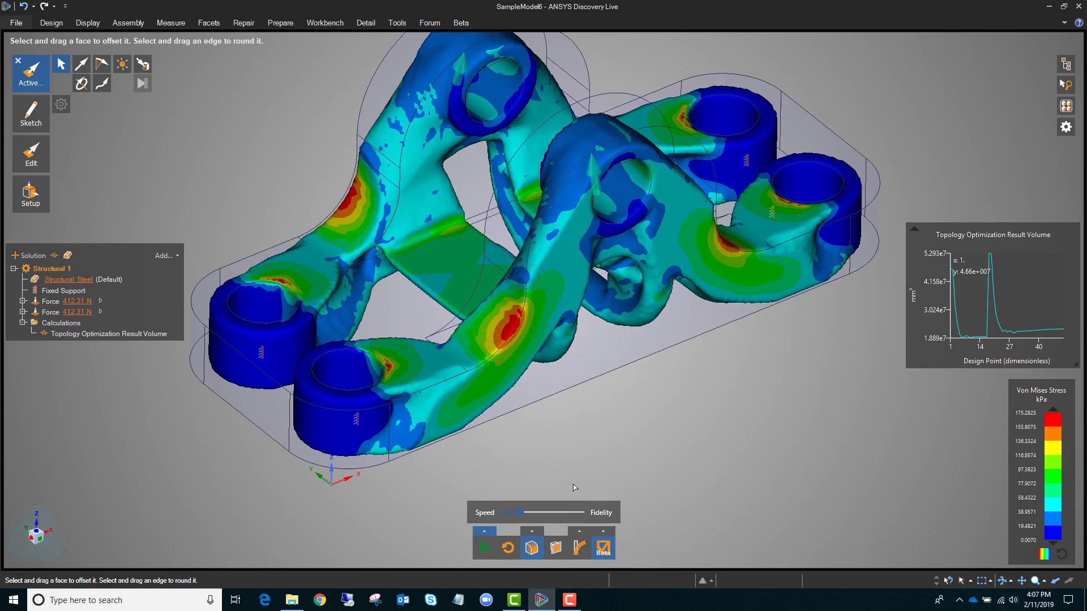
pyautogui.click(604, 531)
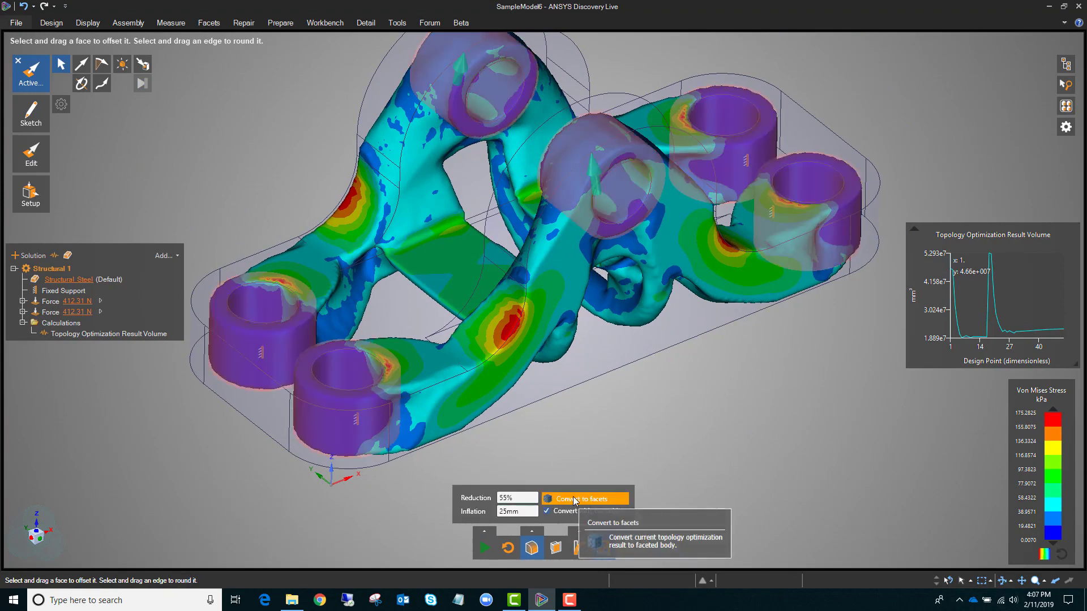
# Convert the optimization result to a smoothed faceted body and show the Structure tree
pyautogui.click(575, 500)
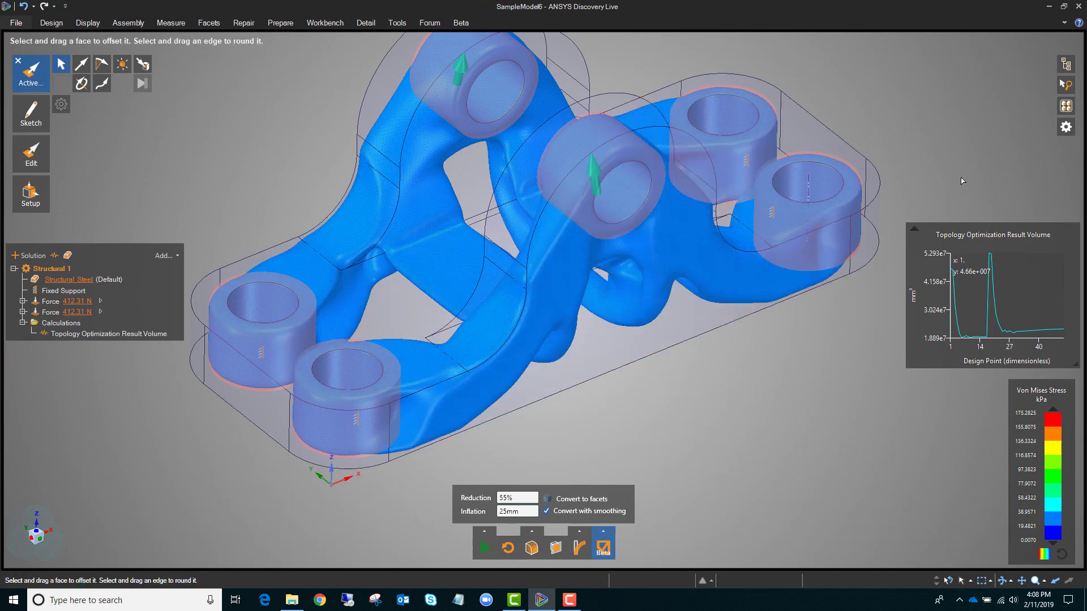
pyautogui.press('Escape')
pyautogui.click(1065, 64)
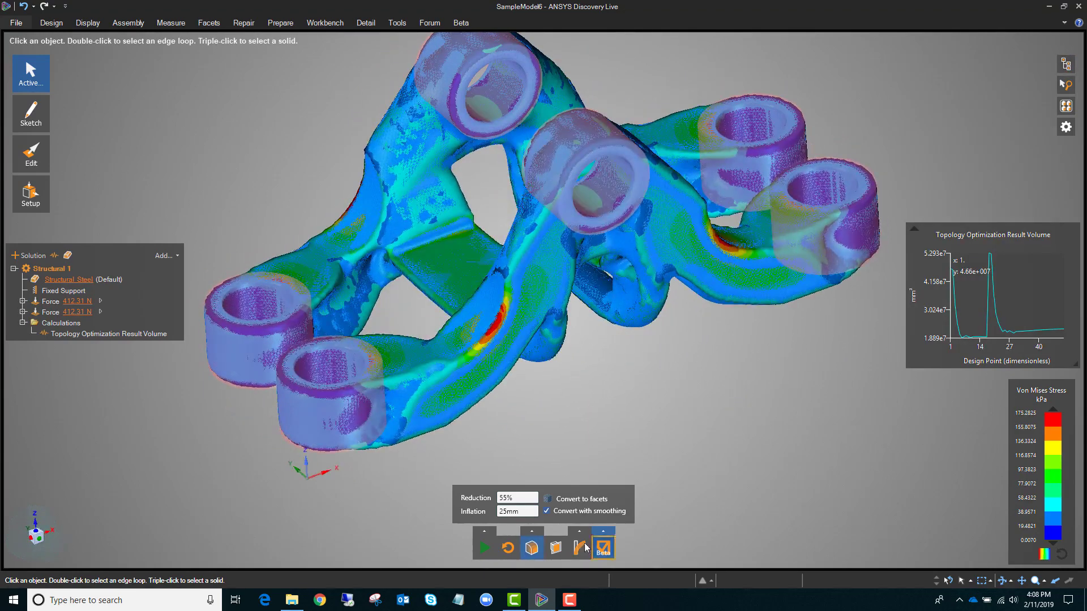
# Hide the stress contours, original bosses and optimization chart, leaving the smoothed bracket
pyautogui.click(532, 548)
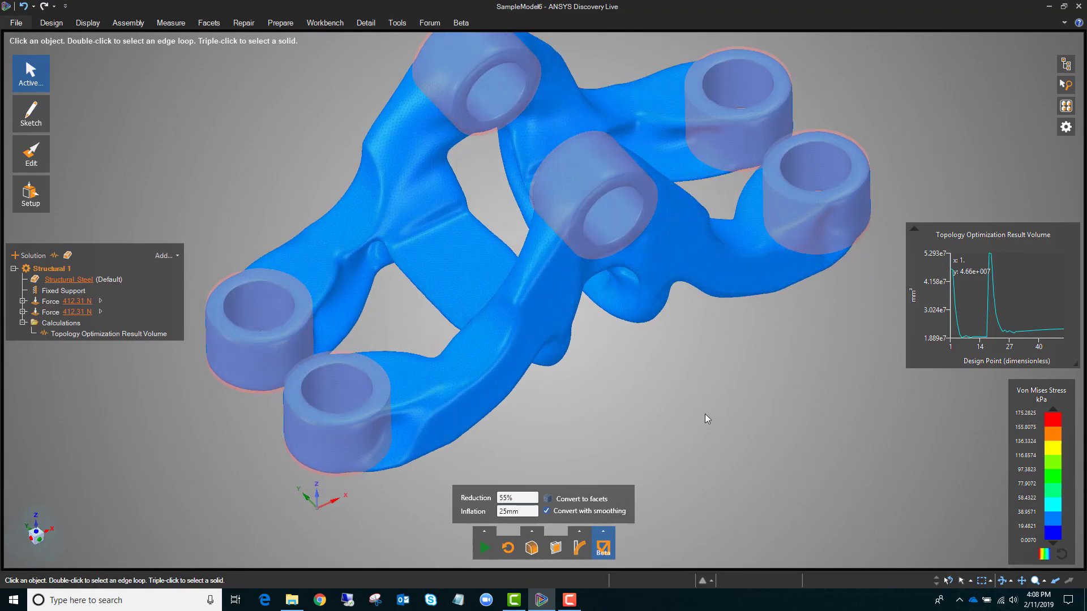
pyautogui.moveTo(548, 419)
pyautogui.mouseDown(button='middle')
pyautogui.moveTo(713, 385)
pyautogui.moveTo(806, 339)
pyautogui.moveTo(836, 243)
pyautogui.moveTo(752, 308)
pyautogui.moveTo(650, 347)
pyautogui.moveTo(696, 374)
pyautogui.mouseUp(button='middle')
pyautogui.click(608, 554)
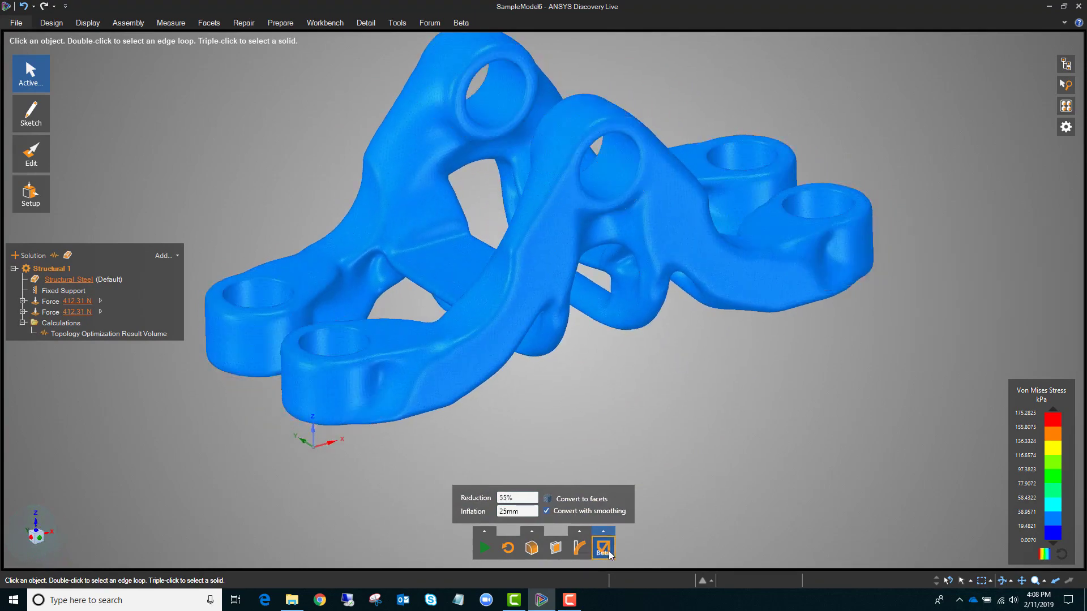
pyautogui.moveTo(676, 404)
pyautogui.mouseDown(button='middle')
pyautogui.moveTo(737, 407)
pyautogui.moveTo(650, 436)
pyautogui.moveTo(706, 429)
pyautogui.moveTo(718, 393)
pyautogui.moveTo(732, 413)
pyautogui.moveTo(697, 422)
pyautogui.mouseUp(button='middle')
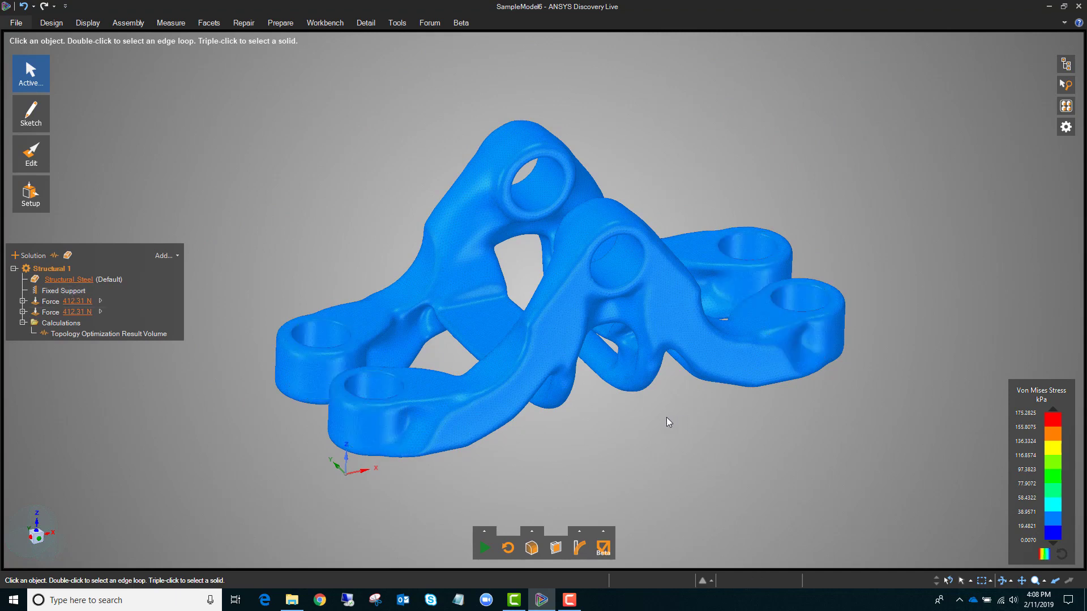
# Select the Topology Optimization Result body in the Structure tree and bring up its actions
pyautogui.click(1065, 64)
pyautogui.click(1065, 64)
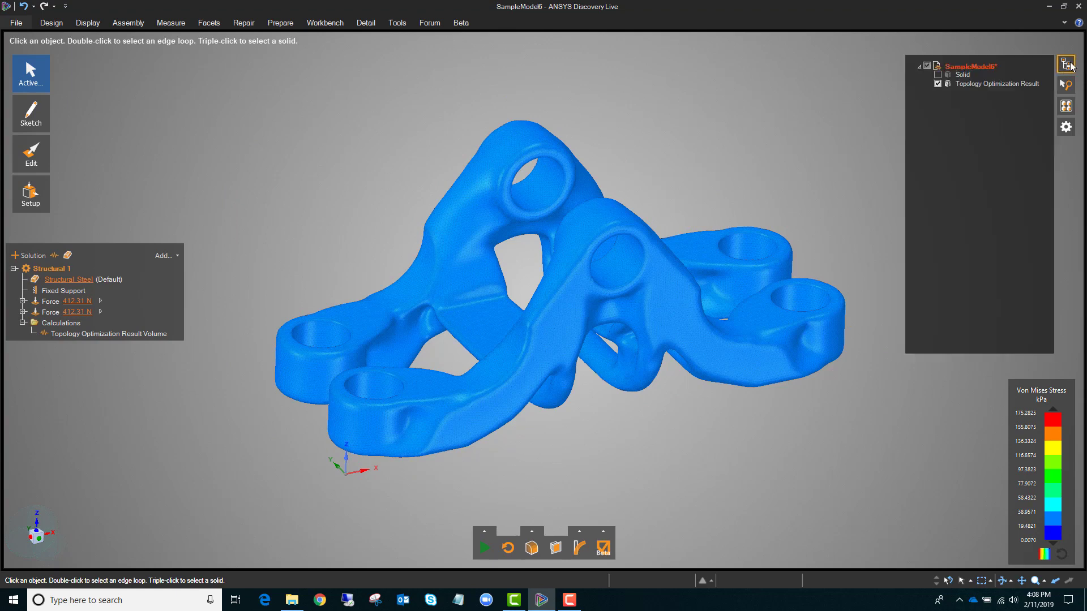
pyautogui.click(972, 84)
pyautogui.rightClick(973, 85)
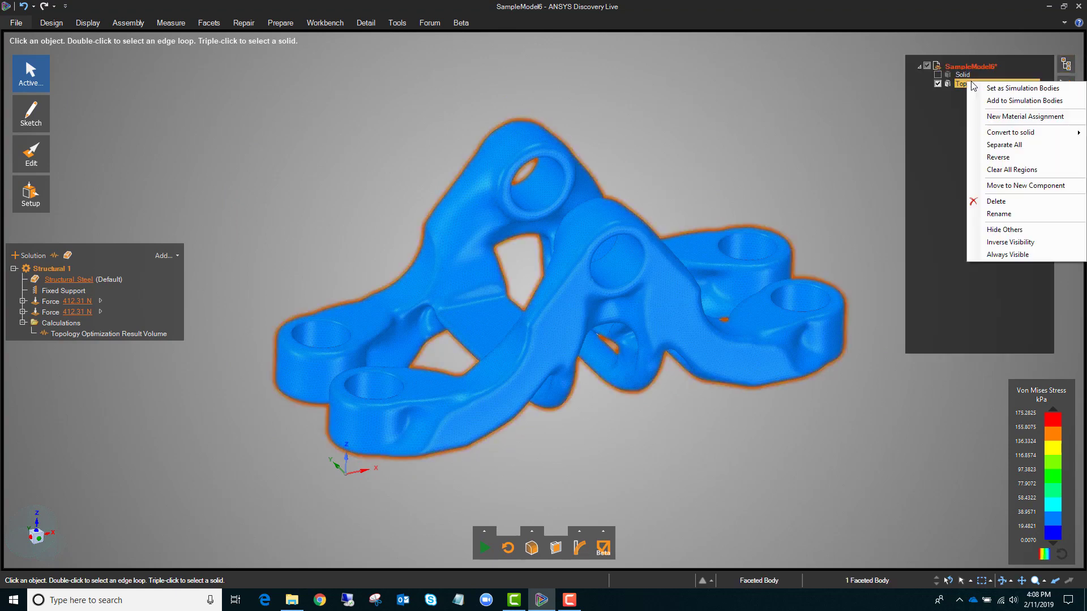
# Set the faceted result as the simulation body and select its four bolt-hole faces
pyautogui.click(1008, 89)
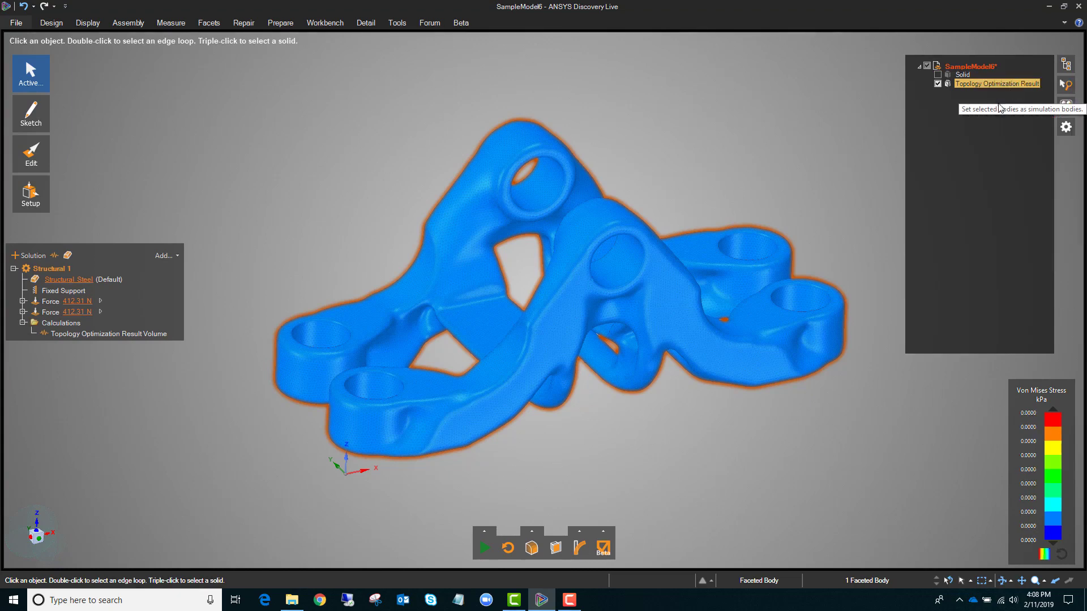
pyautogui.click(771, 151)
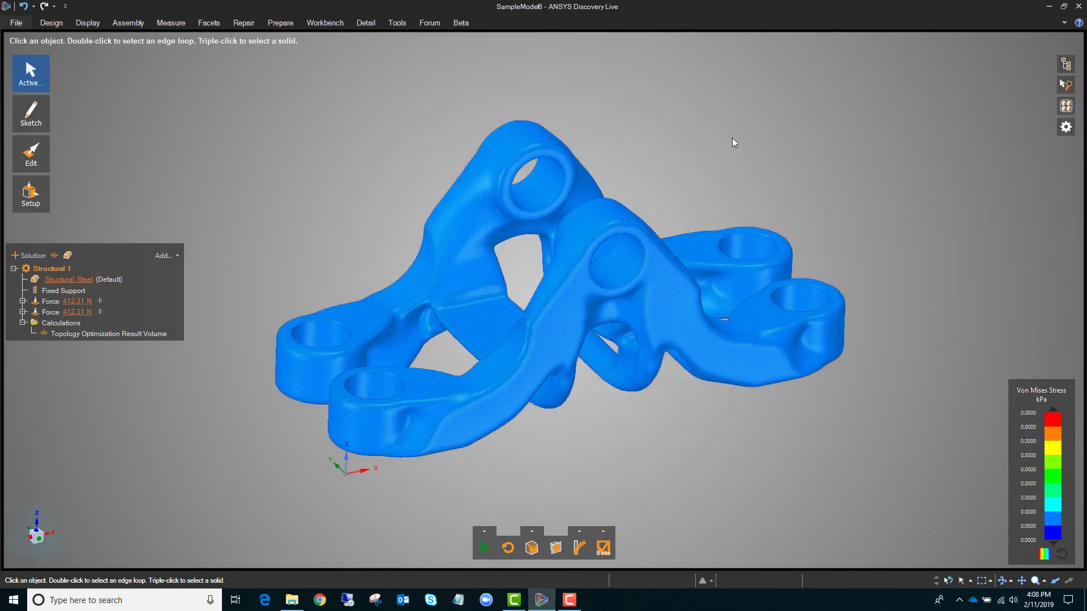
pyautogui.moveTo(328, 238); pyautogui.dragTo(334, 306, button='middle')
pyautogui.click(327, 333)
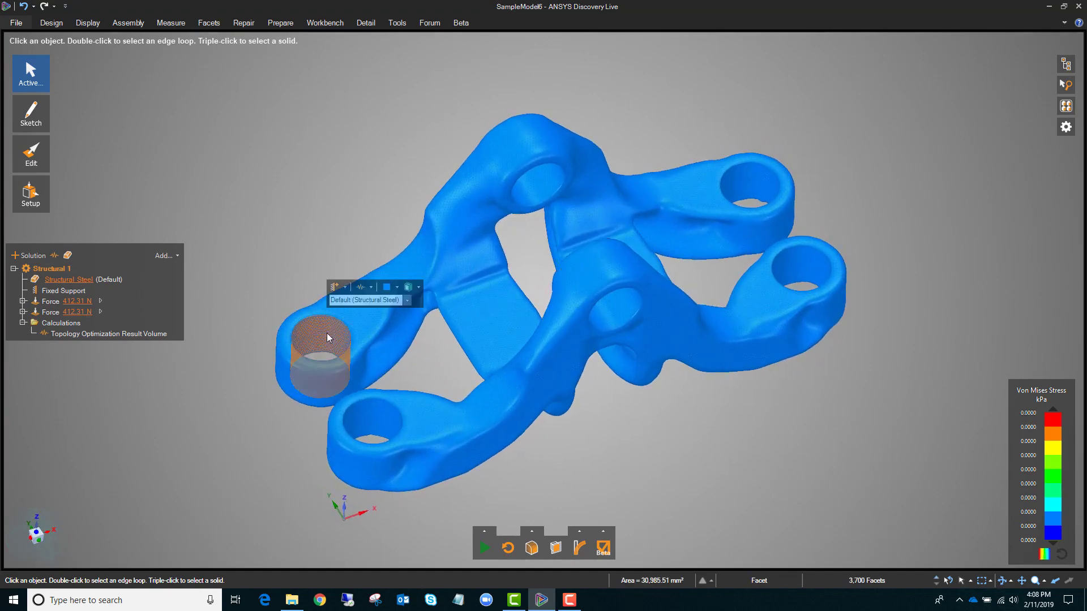
pyautogui.press('ctrl')
pyautogui.keyDown('ctrl'); pyautogui.click(786, 271); pyautogui.keyUp('ctrl')
pyautogui.keyDown('ctrl'); pyautogui.click(368, 447); pyautogui.keyUp('ctrl')
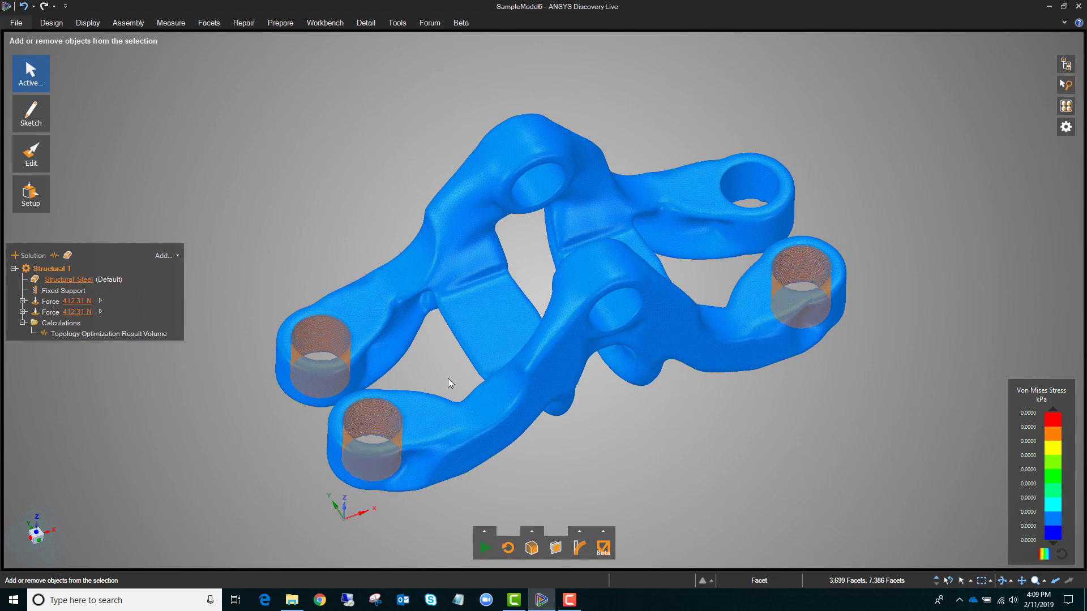
pyautogui.keyDown('ctrl'); pyautogui.click(741, 178); pyautogui.keyUp('ctrl')
# Apply a Fixed Support to the four hole faces and review the supports and both Forces
pyautogui.rightClick(275, 141)
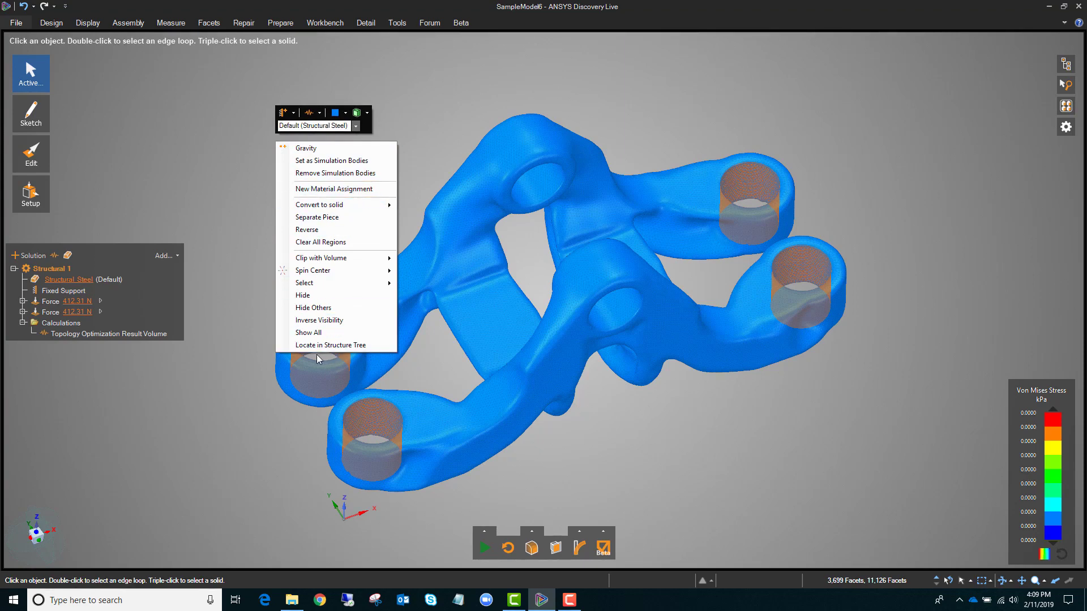
pyautogui.click(284, 112)
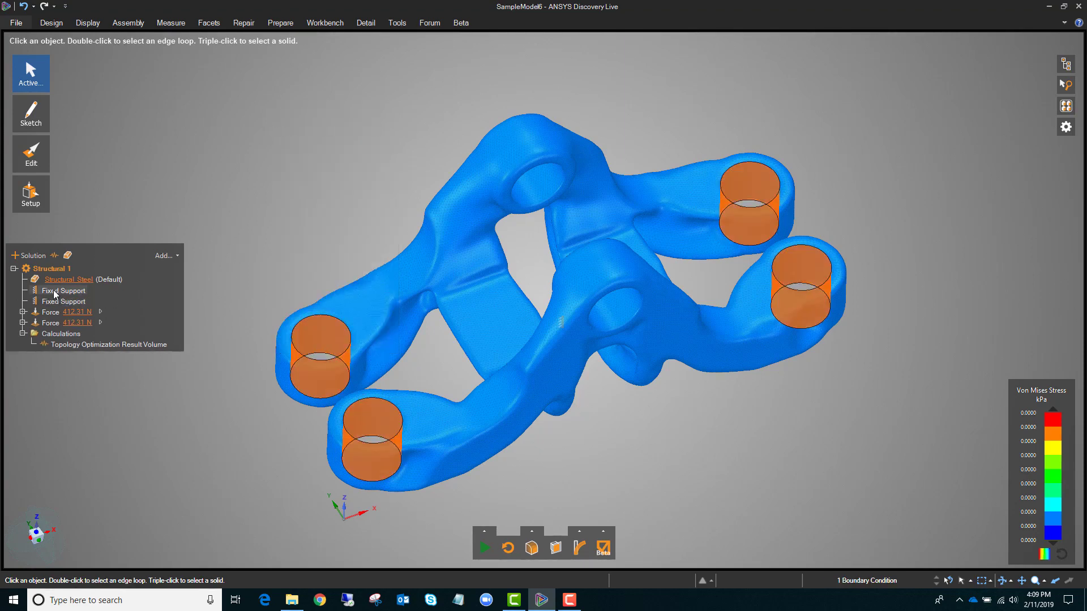
pyautogui.click(65, 301)
pyautogui.click(57, 292)
pyautogui.click(49, 323)
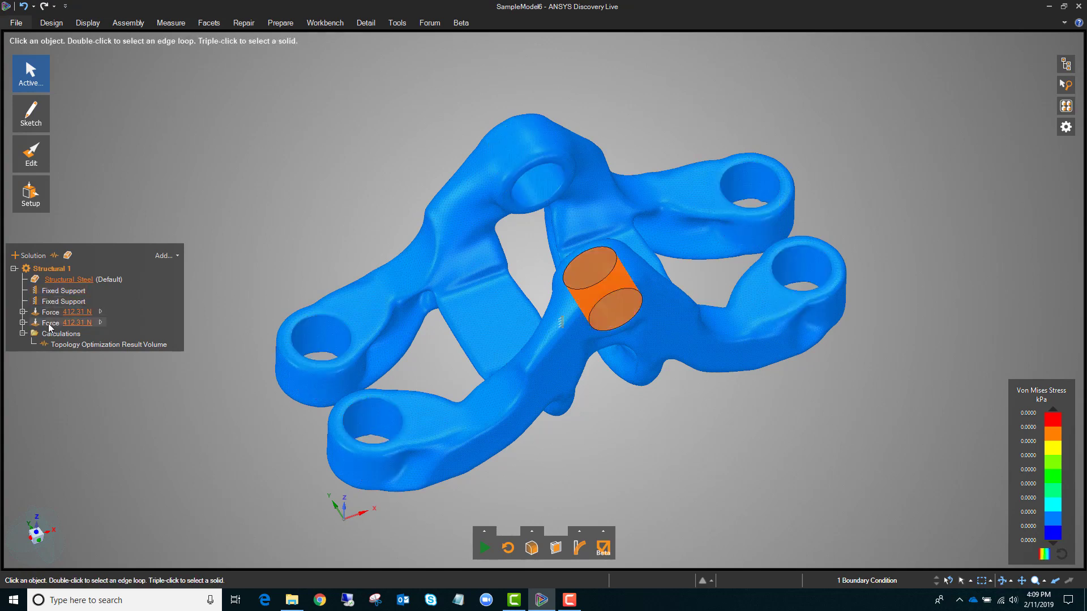
# Delete both Forces and both Fixed Supports from Structural 1
pyautogui.rightClick(48, 325)
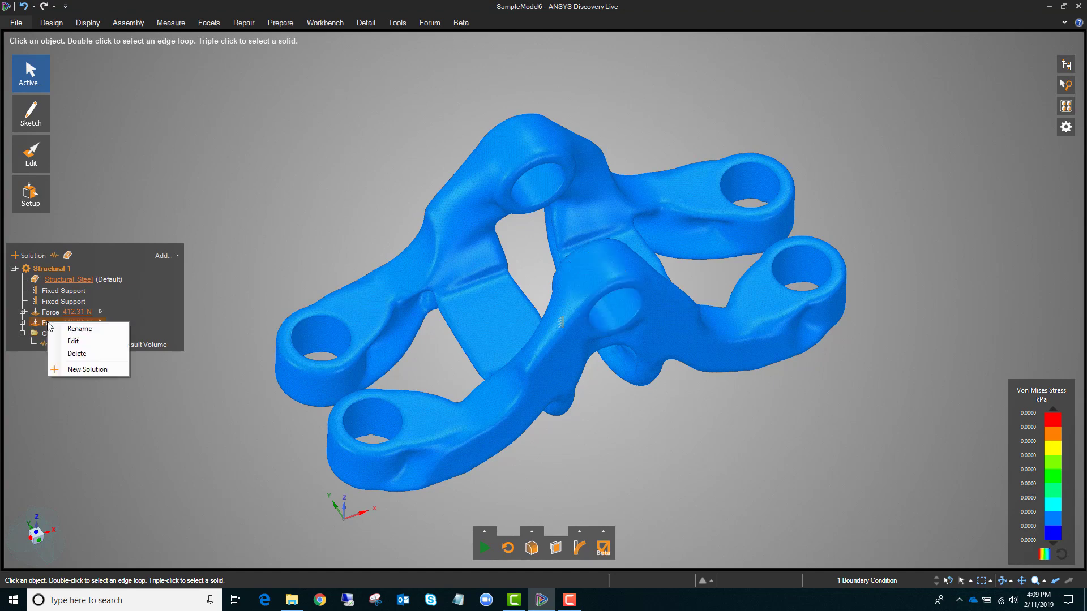
pyautogui.click(68, 354)
pyautogui.rightClick(50, 316)
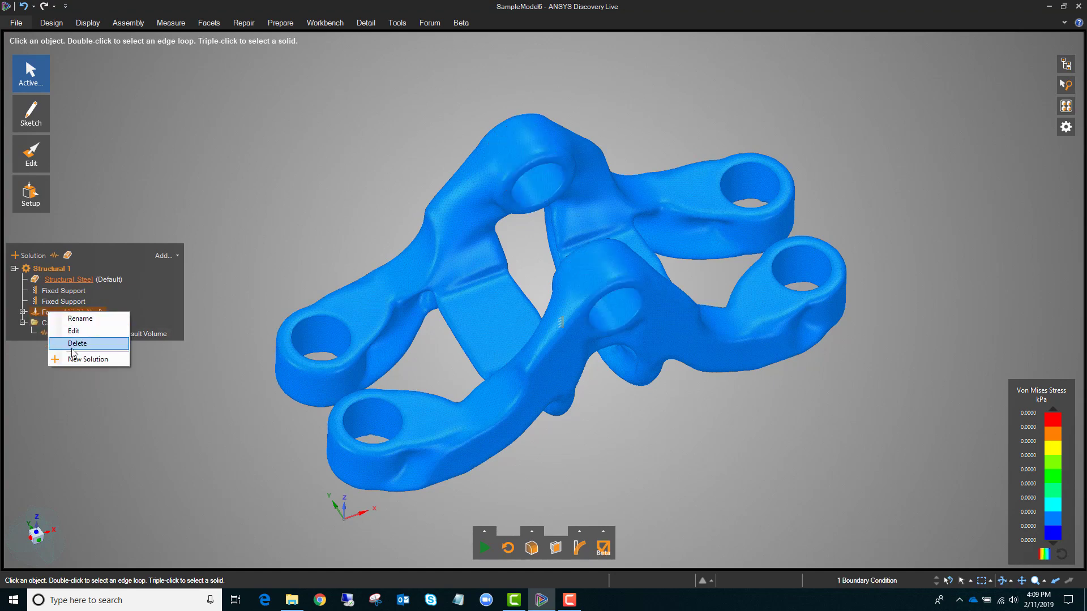
pyautogui.click(73, 345)
pyautogui.rightClick(52, 301)
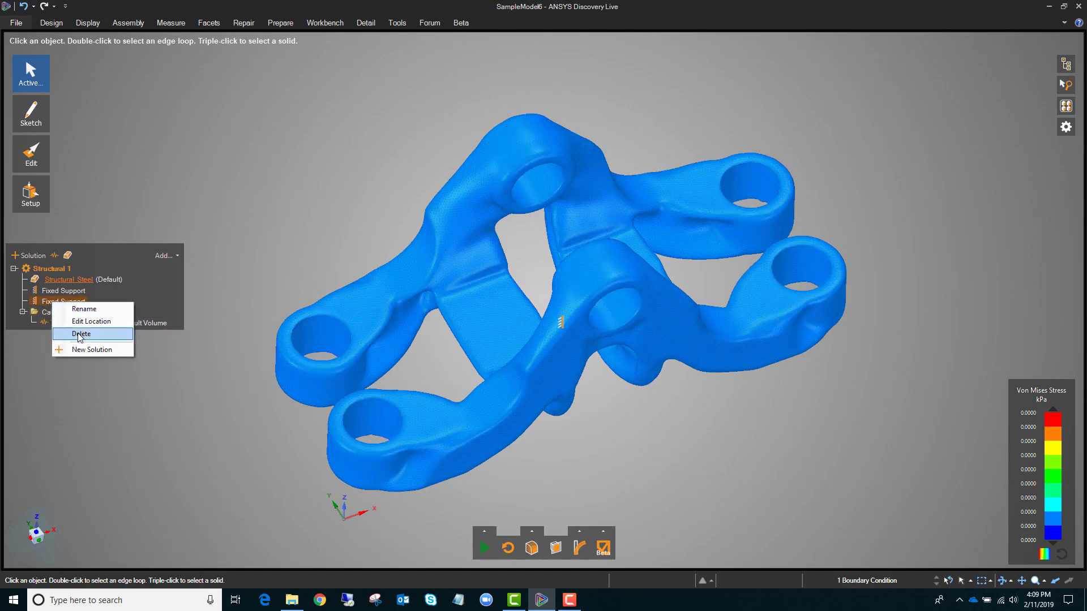
pyautogui.click(80, 334)
pyautogui.rightClick(50, 291)
pyautogui.click(76, 324)
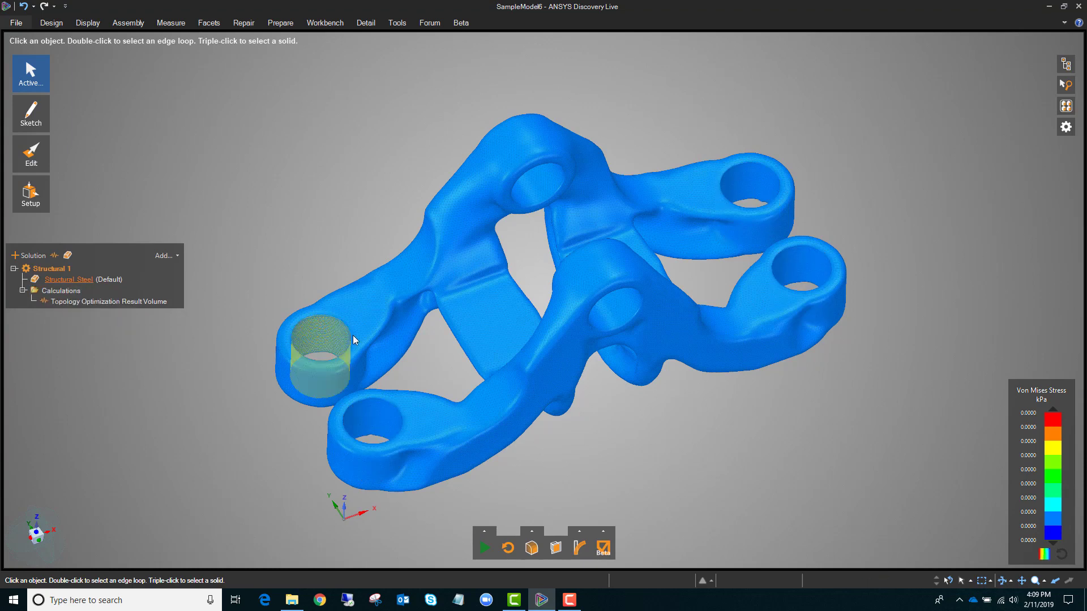
# Apply a new Fixed Support to the four bolt-hole faces, then pick the top hole face for a load
pyautogui.click(331, 321)
pyautogui.keyDown('ctrl'); pyautogui.click(815, 257); pyautogui.keyUp('ctrl')
pyautogui.keyDown('ctrl'); pyautogui.click(383, 416); pyautogui.keyUp('ctrl')
pyautogui.keyDown('ctrl'); pyautogui.click(756, 189); pyautogui.keyUp('ctrl')
pyautogui.rightClick(247, 157)
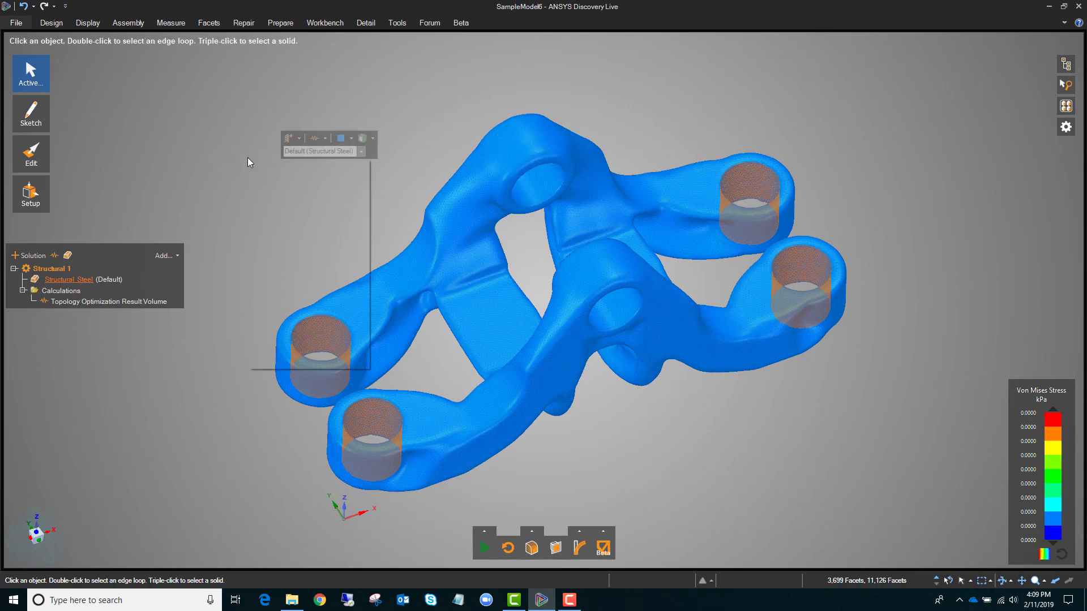
pyautogui.click(266, 132)
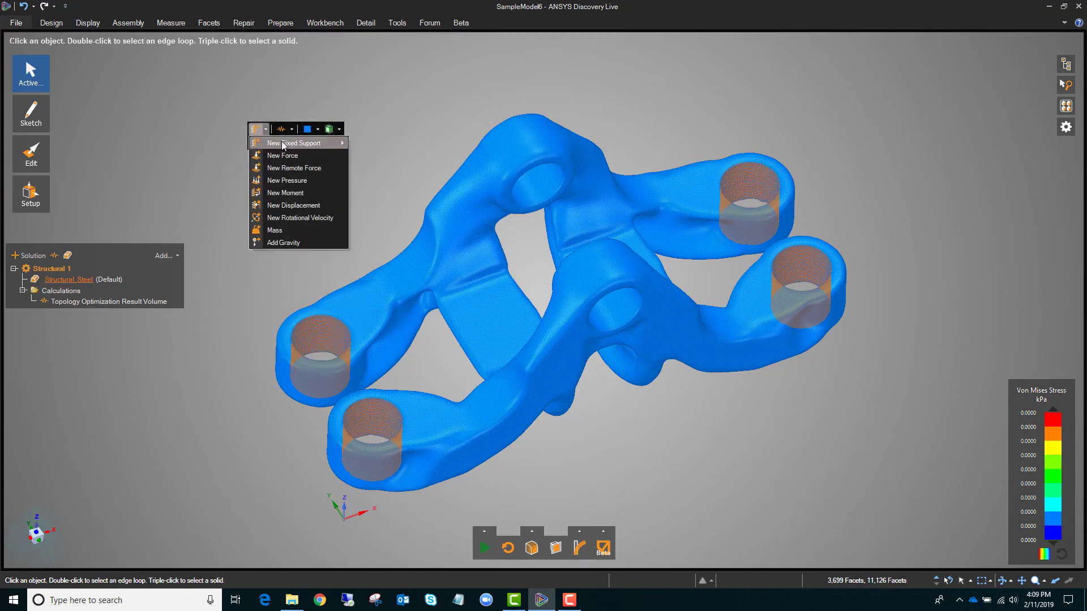
pyautogui.click(284, 142)
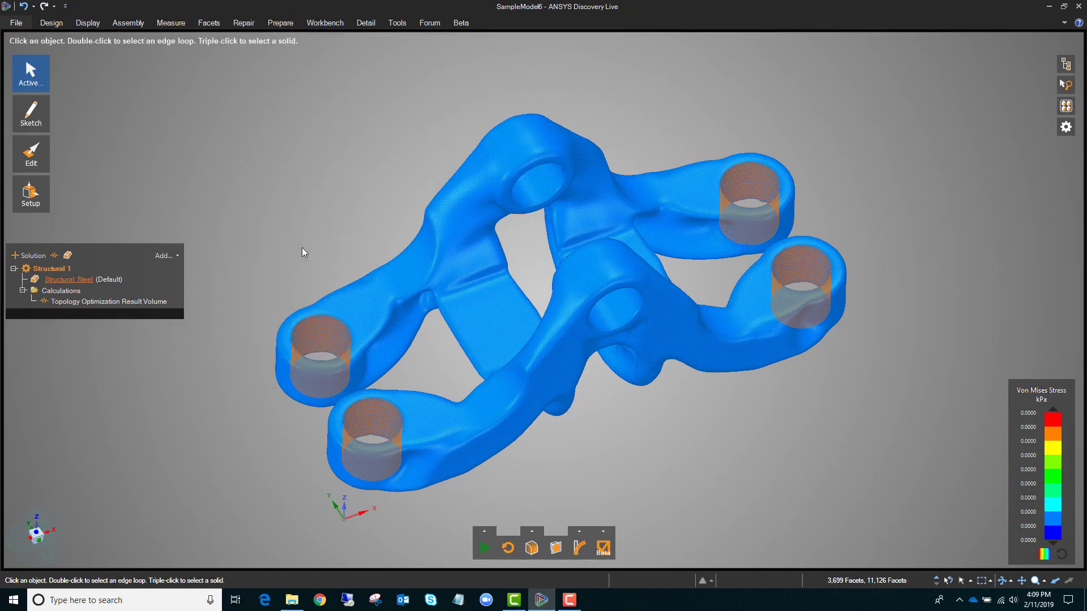
pyautogui.click(537, 188)
pyautogui.click(555, 143)
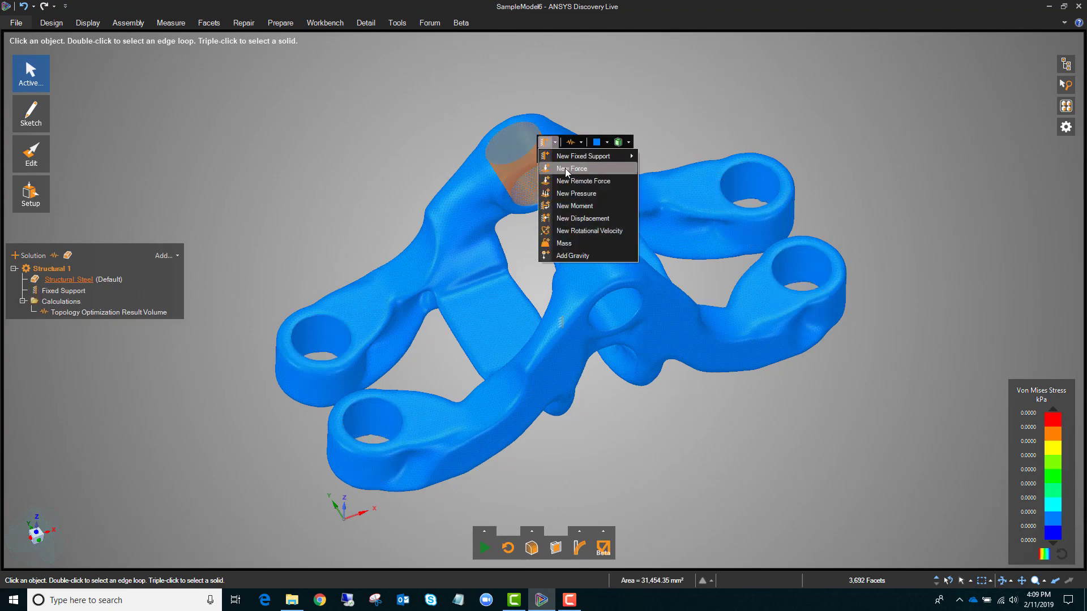
# Place a force on the top hole face and start entering its component values
pyautogui.click(565, 168)
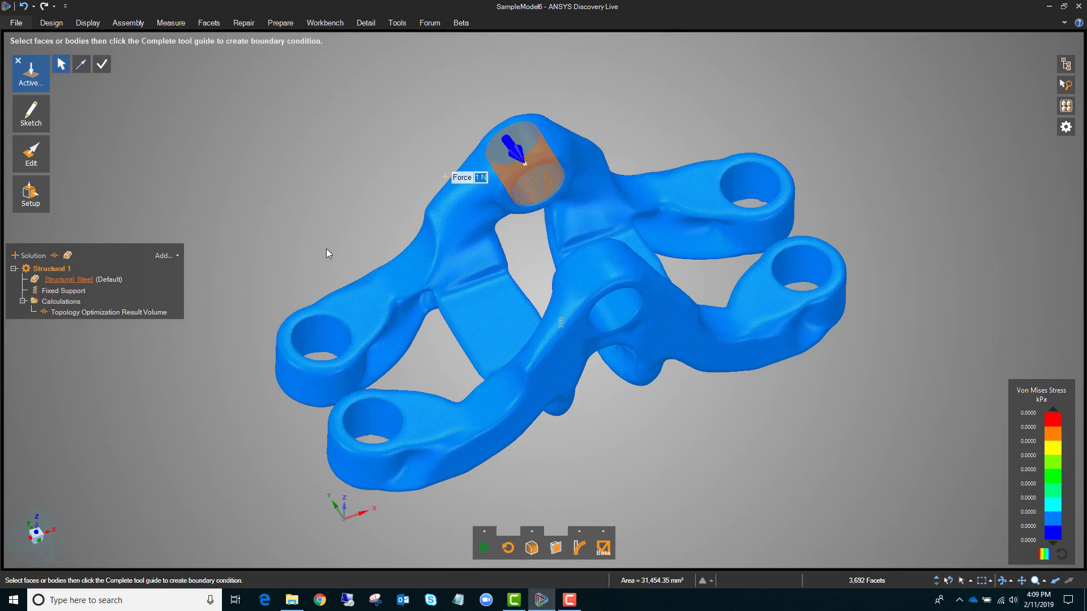
pyautogui.press('Return')
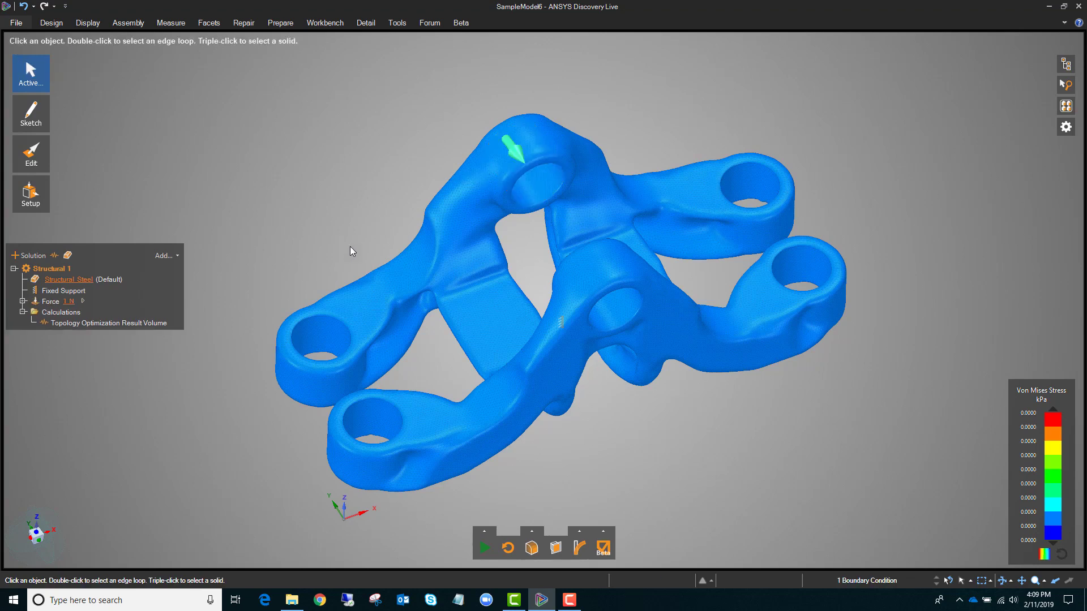
pyautogui.click(22, 301)
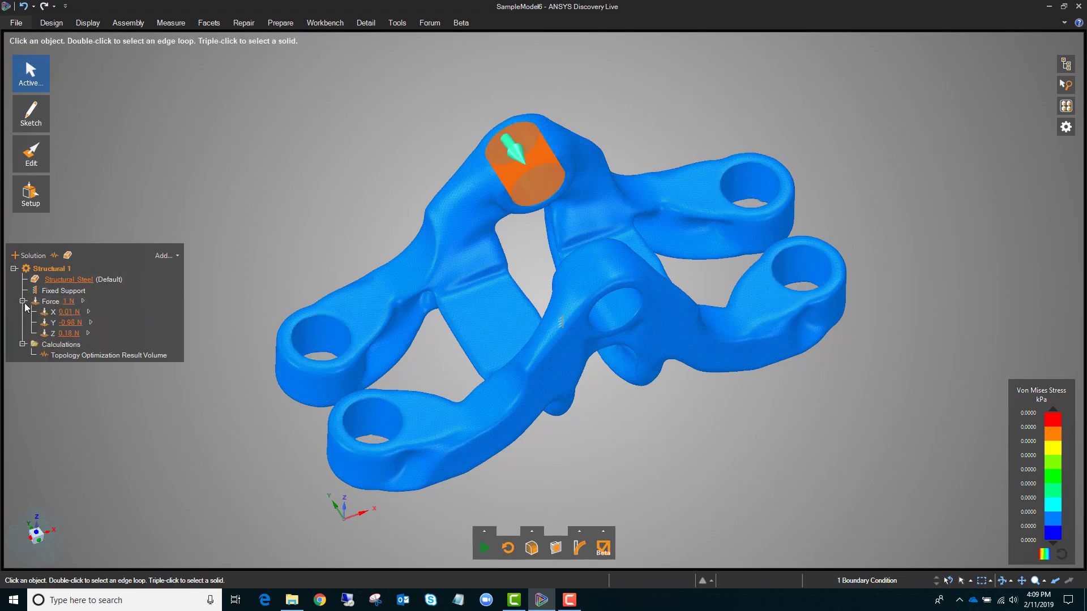
pyautogui.click(64, 321)
pyautogui.write('0')
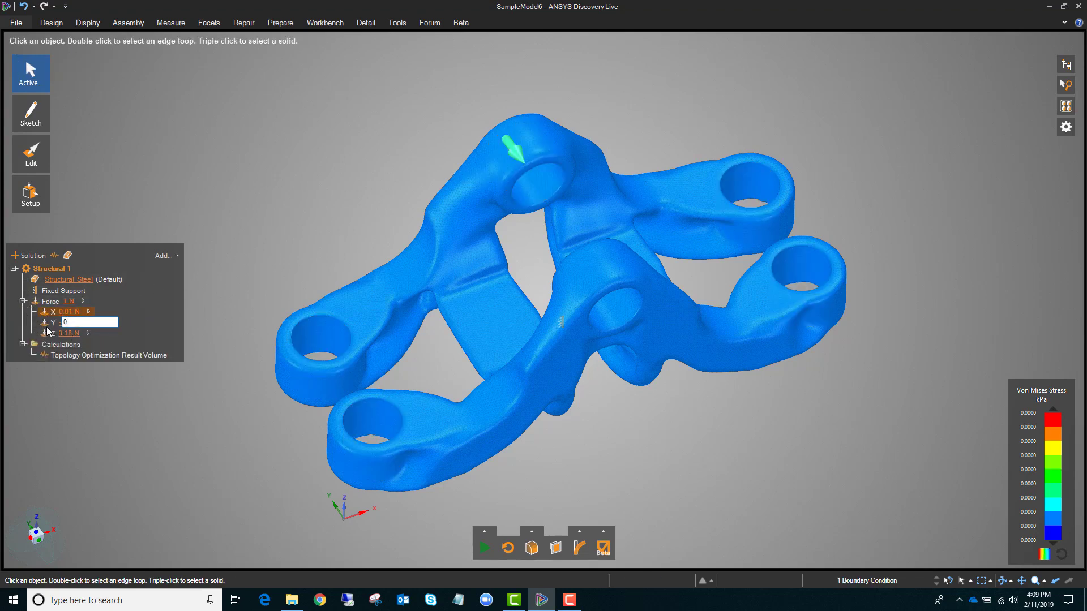
pyautogui.press('Return')
# Set the top-hole force's Z component to 400 N, then select the central hole face
pyautogui.click(75, 330)
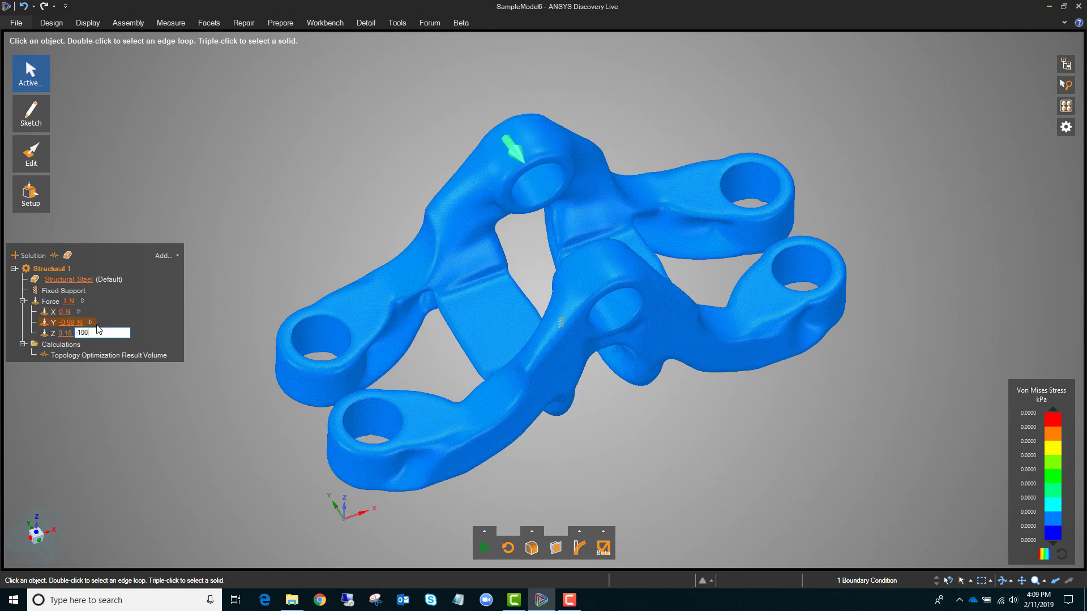
pyautogui.click(74, 336)
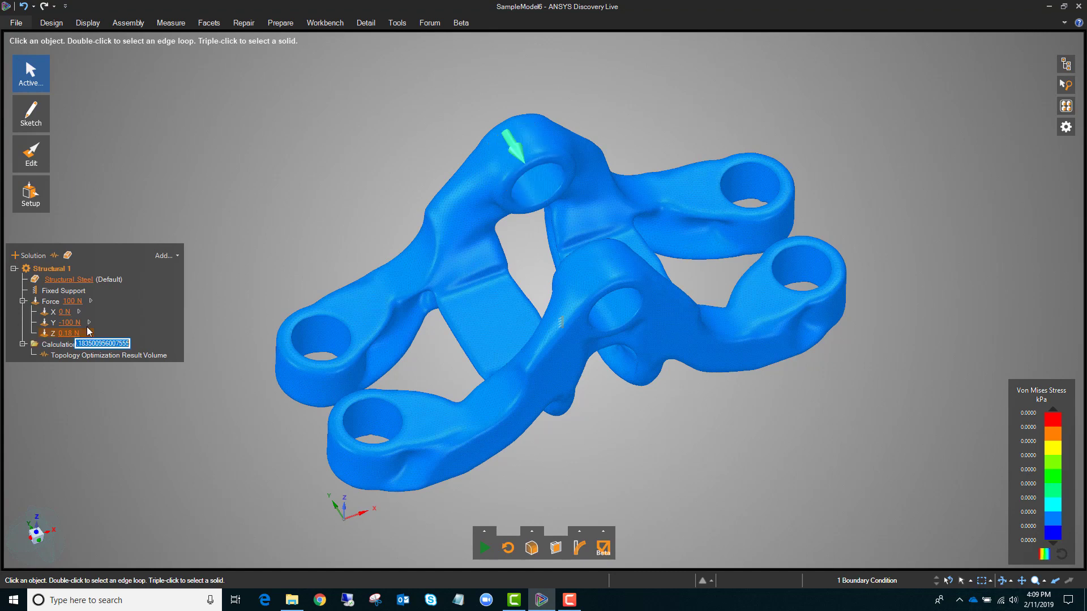
pyautogui.write('400')
pyautogui.press('Return')
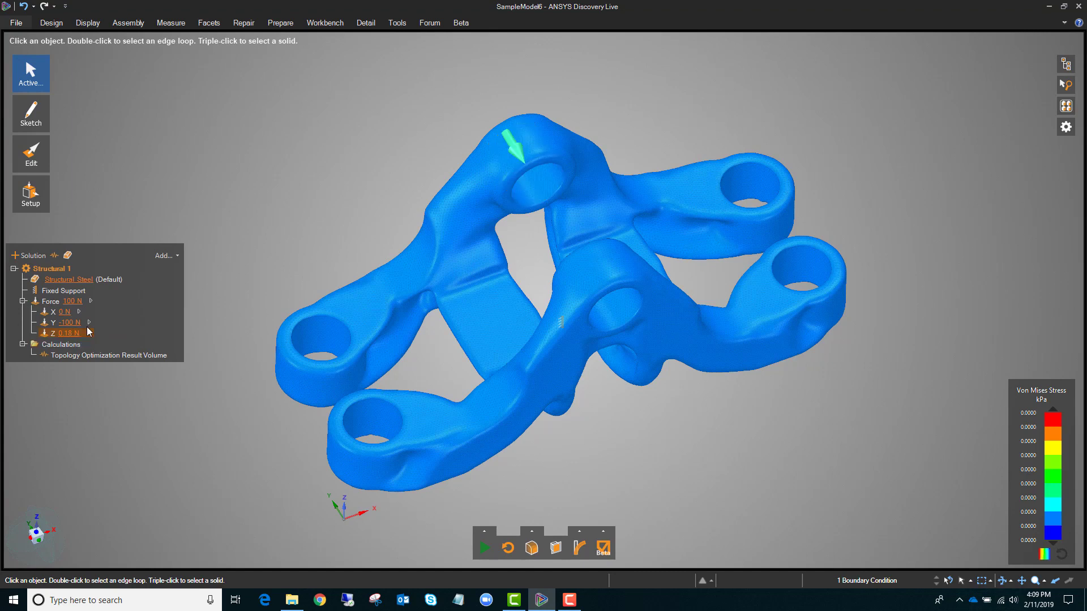
pyautogui.click(609, 315)
pyautogui.click(617, 267)
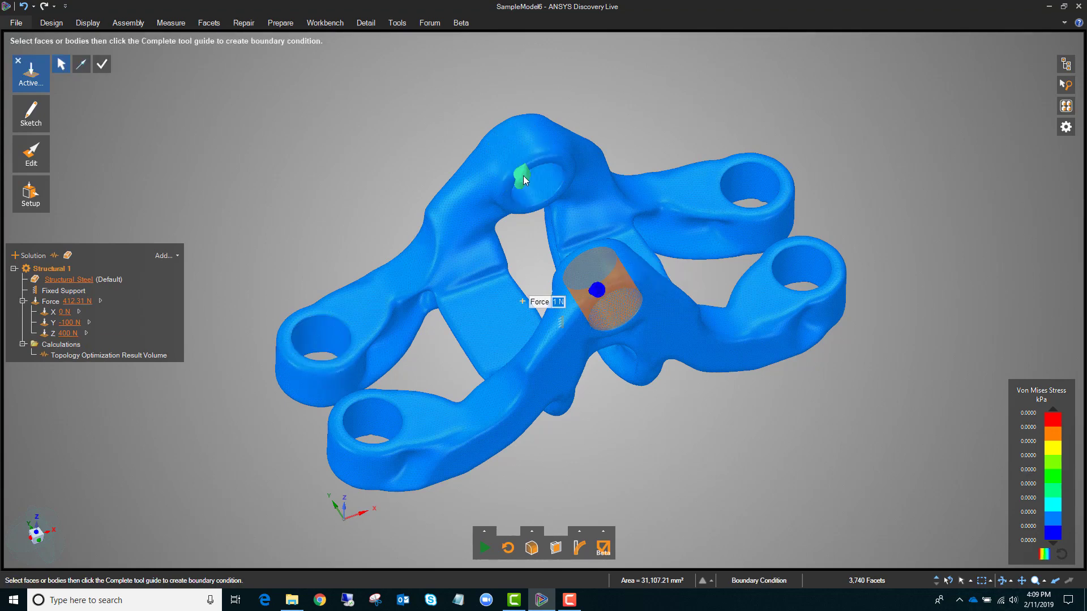
# Confirm a second force on the central hole and set its X component to 0
pyautogui.press('Return')
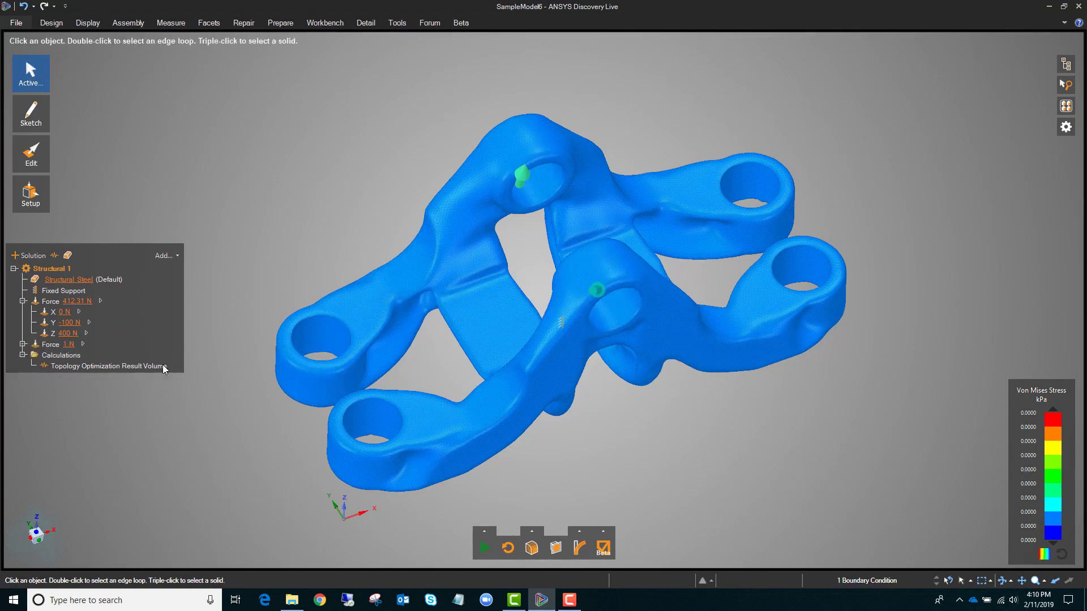
pyautogui.doubleClick(53, 344)
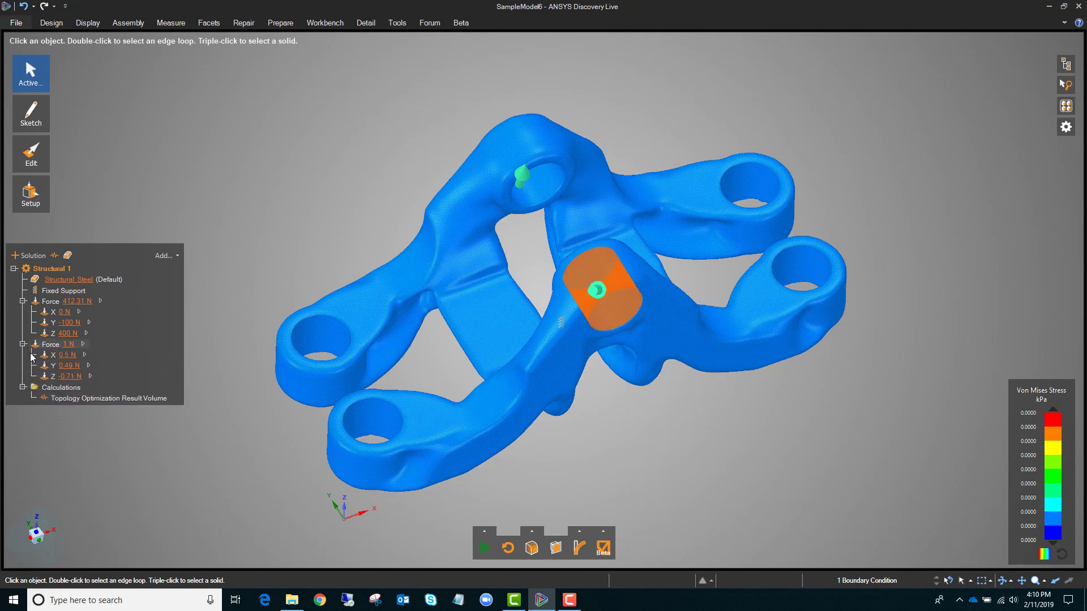
pyautogui.click(71, 362)
pyautogui.press('BackSpace')
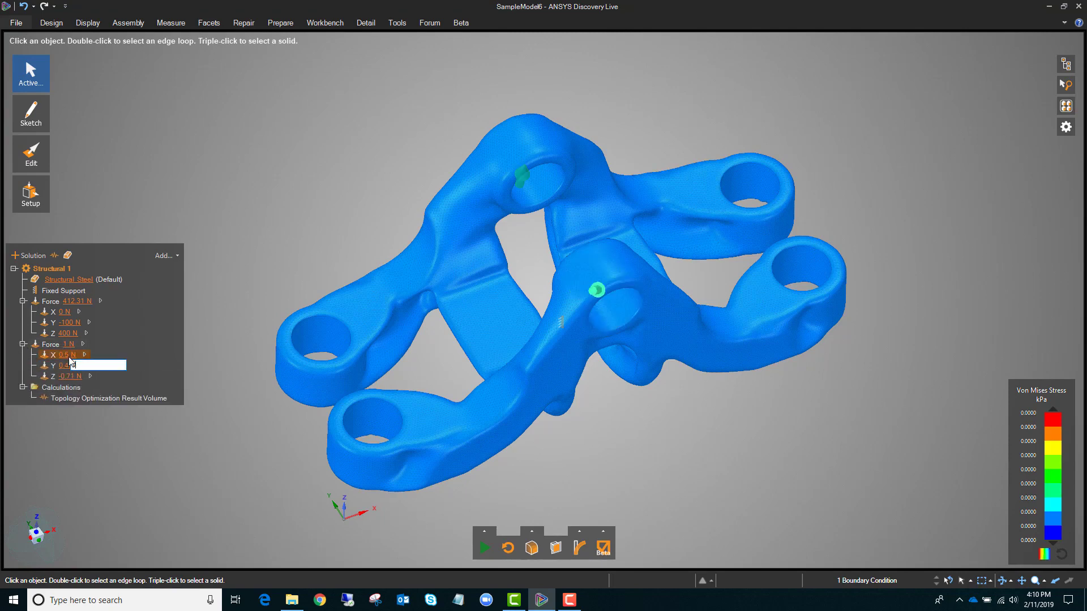
pyautogui.write('0')
# Set the second force's Y to 100 N and Z to 400 N, totalling 412.31 N
pyautogui.click(69, 368)
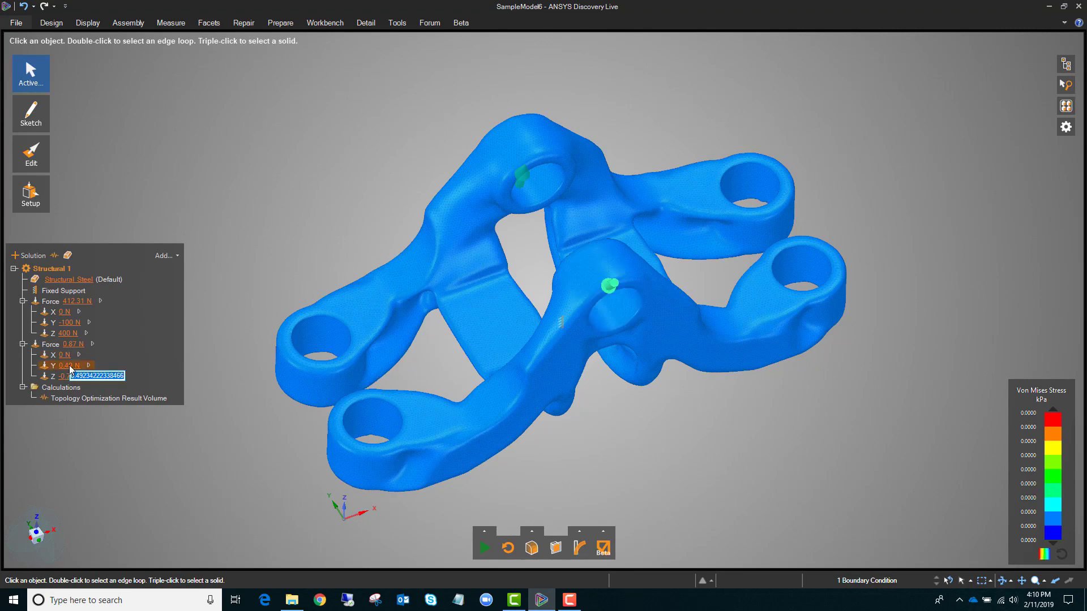
pyautogui.write('00 N')
pyautogui.press('Return')
pyautogui.click(68, 376)
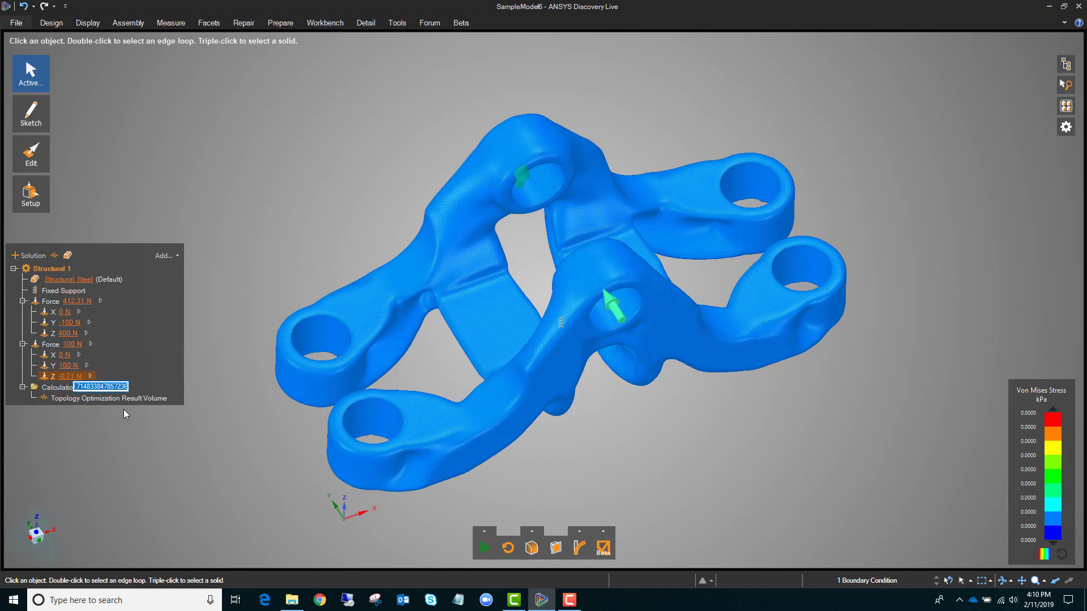
pyautogui.write('0')
pyautogui.press('Return')
pyautogui.moveTo(637, 429); pyautogui.dragTo(635, 380, button='middle')
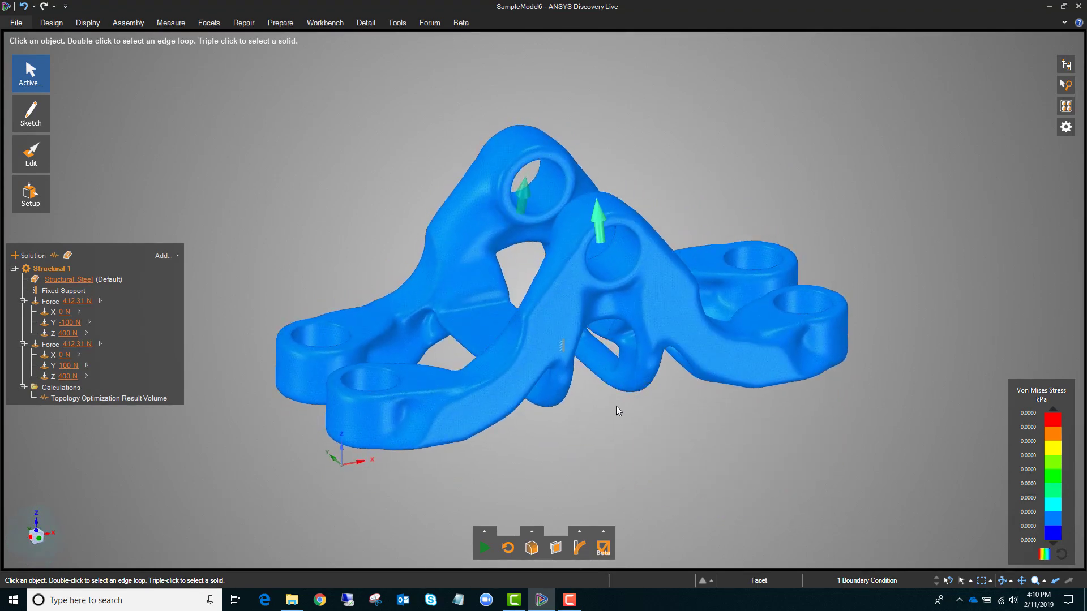
# Move the slider to full Fidelity and solve, showing von Mises stress peaking near 173 kPa
pyautogui.click(485, 531)
pyautogui.moveTo(520, 512); pyautogui.dragTo(641, 519)
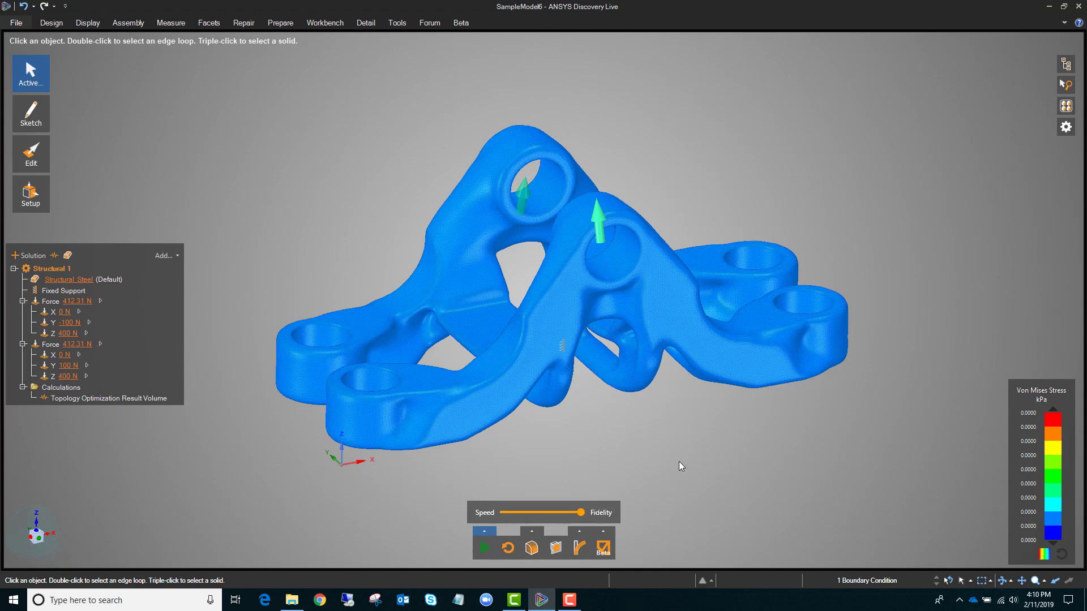
pyautogui.click(479, 550)
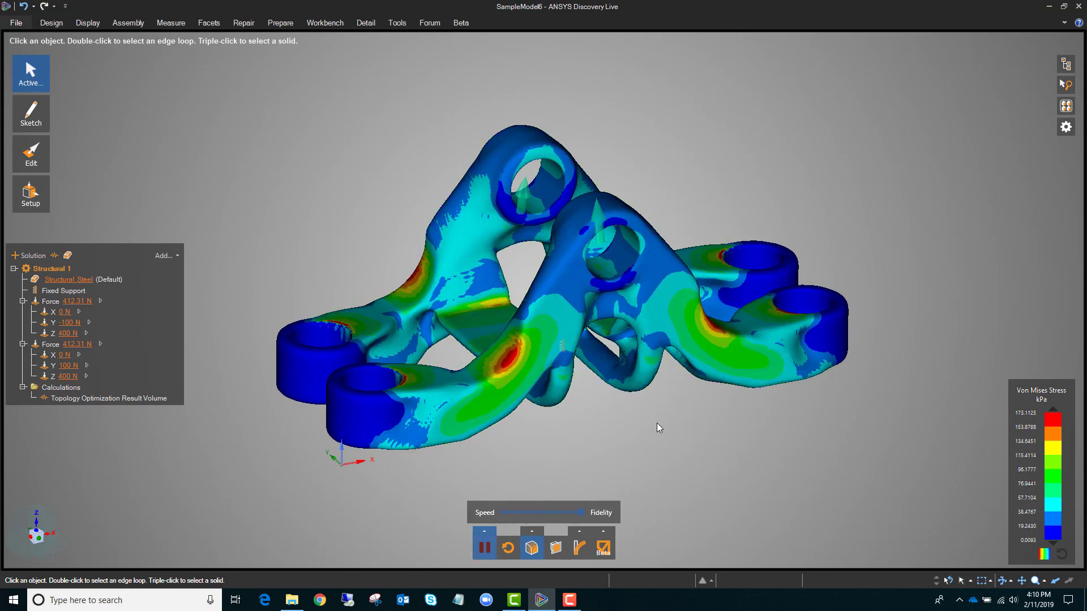
pyautogui.moveTo(656, 423)
pyautogui.mouseDown(button='middle')
pyautogui.moveTo(706, 507)
pyautogui.moveTo(737, 328)
pyautogui.moveTo(767, 335)
pyautogui.moveTo(648, 434)
pyautogui.mouseUp(button='middle')
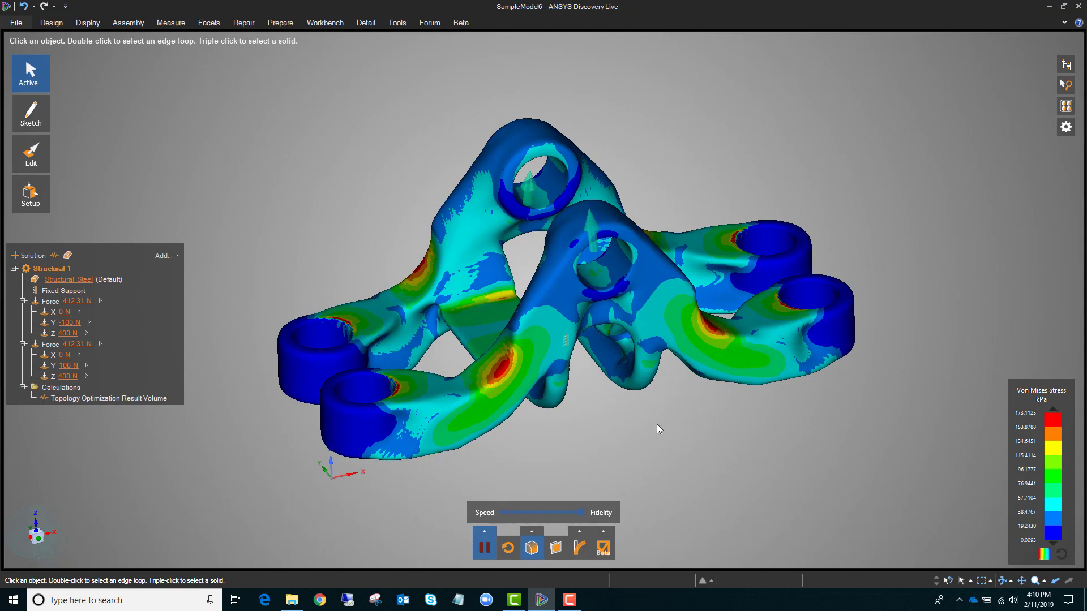